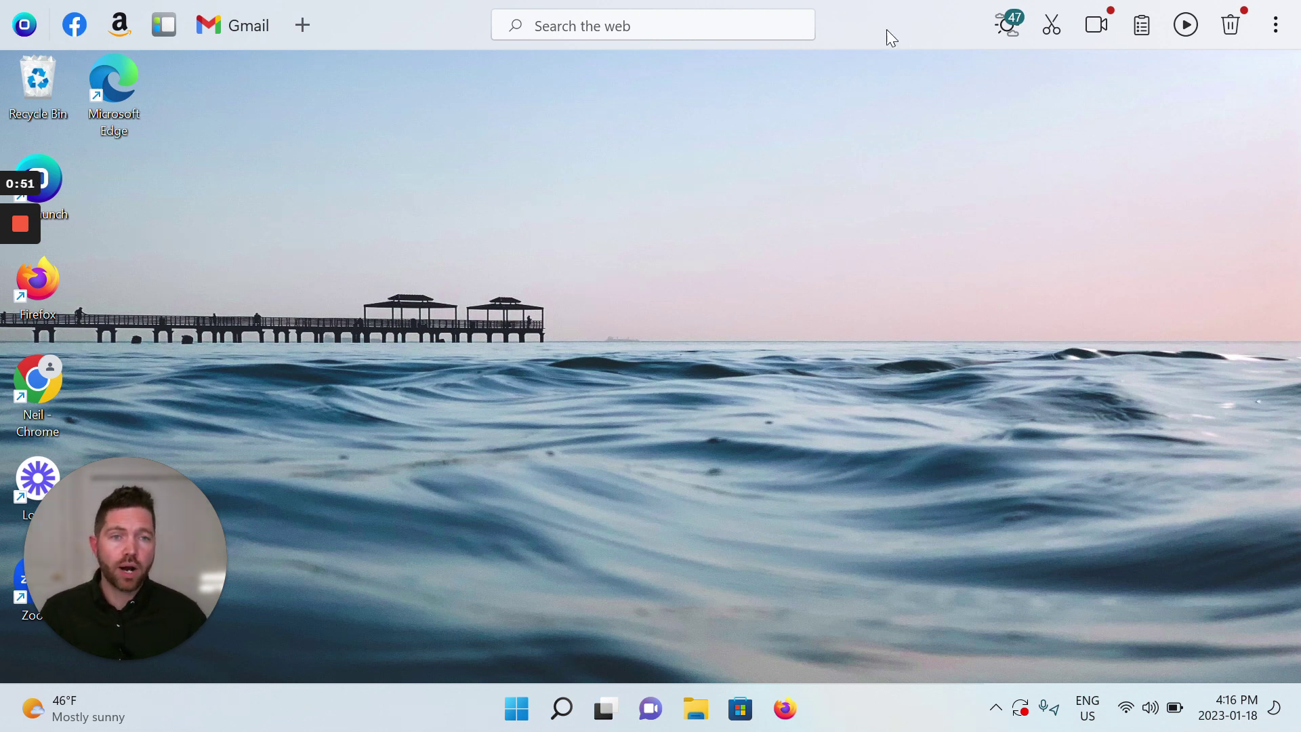
# Review which browsers are available for Open Links In within OneLaunch's Browsing settings, leaving the current choice selected, and close the settings
pyautogui.click(1275, 29)
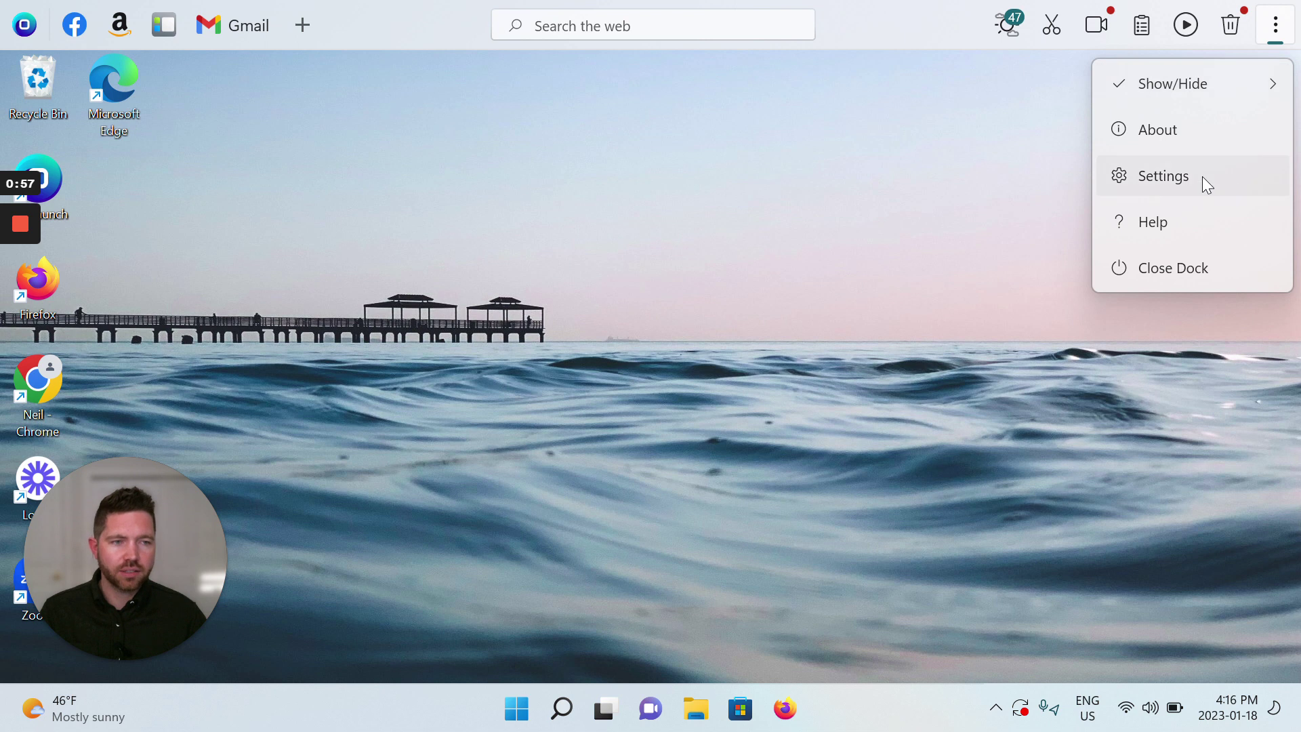
pyautogui.click(1161, 176)
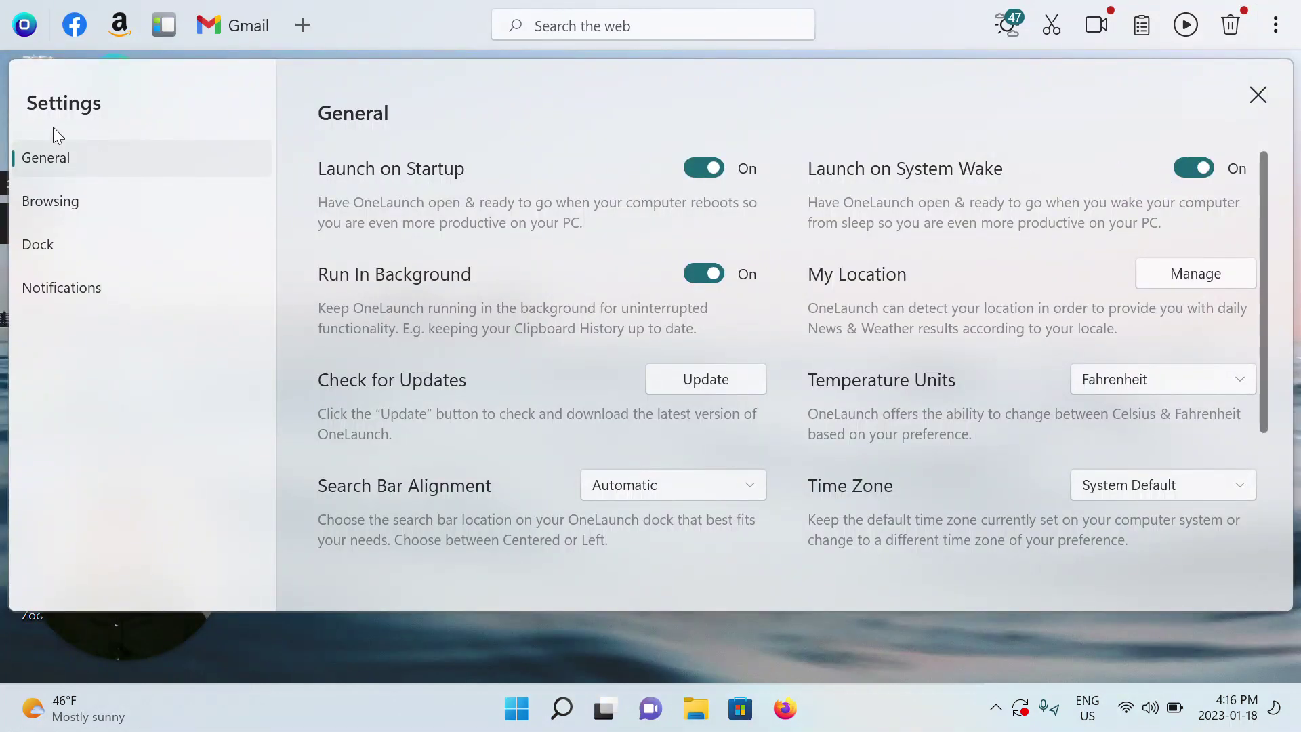
pyautogui.click(118, 208)
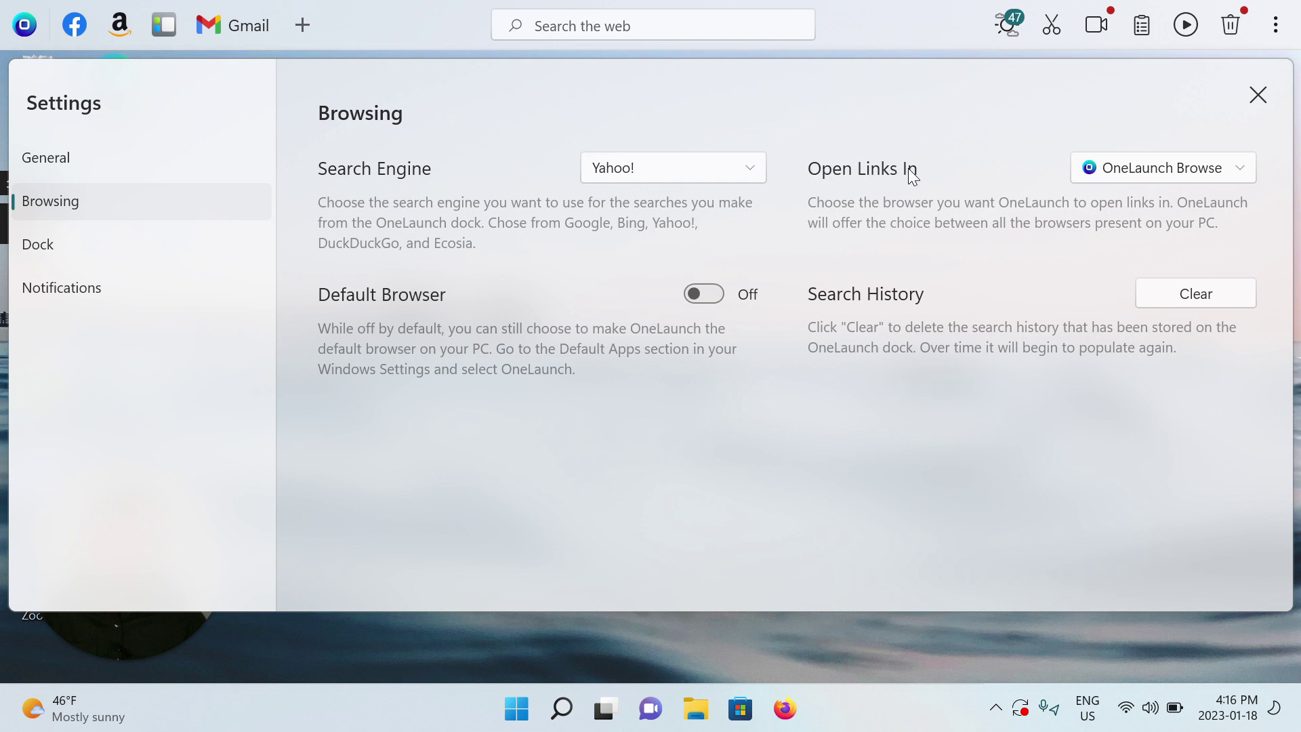
pyautogui.click(1246, 173)
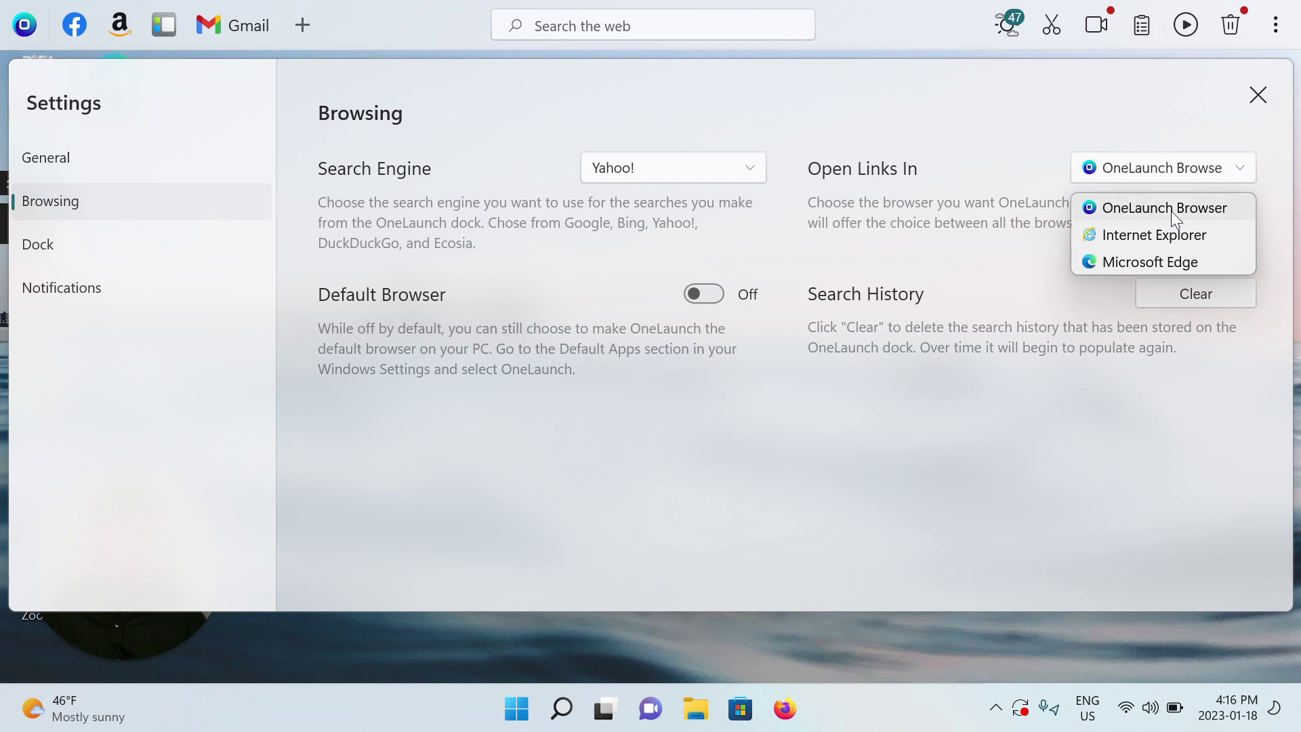
pyautogui.click(945, 199)
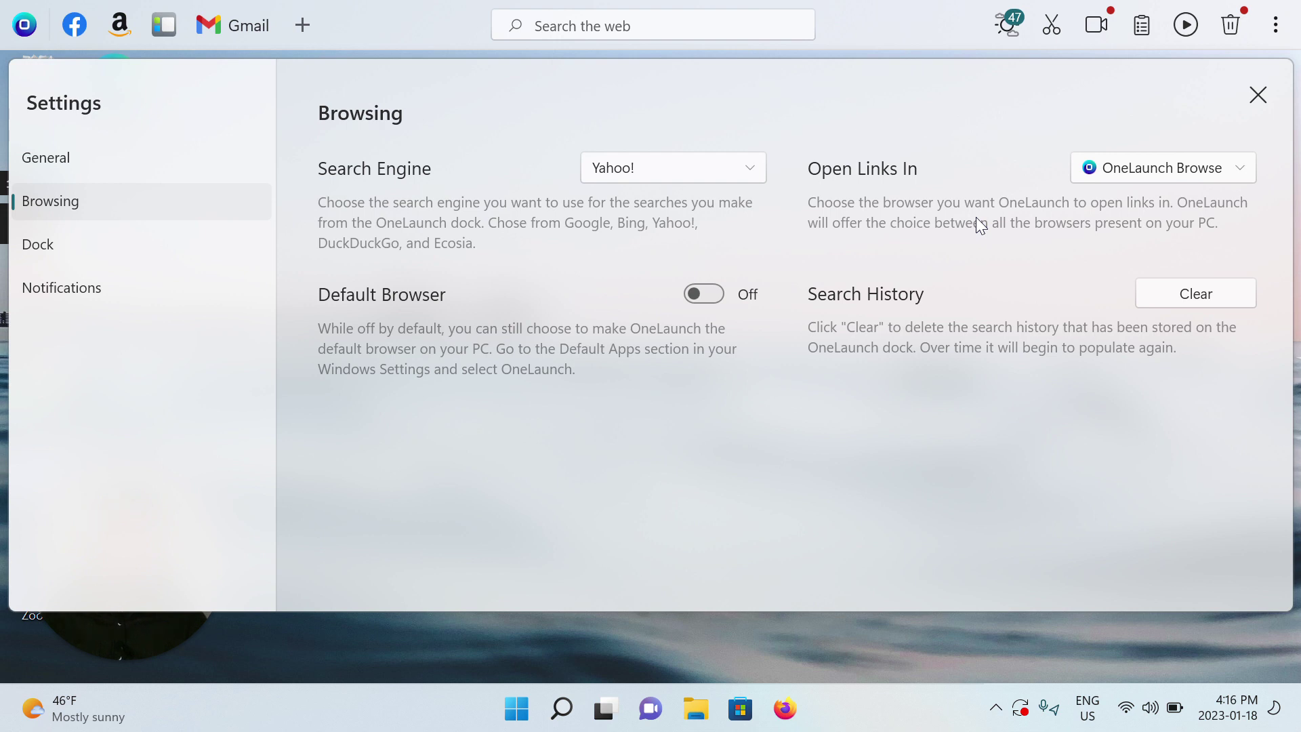
pyautogui.click(1174, 169)
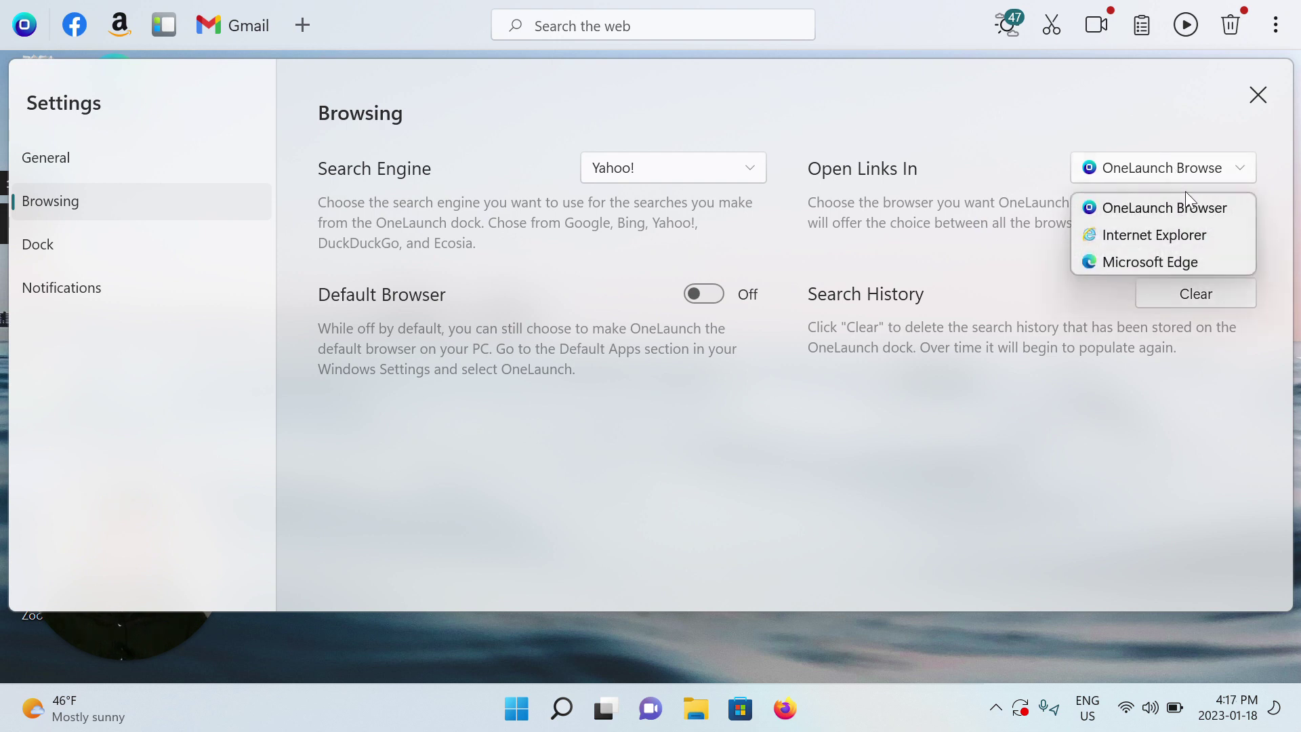
pyautogui.click(1028, 215)
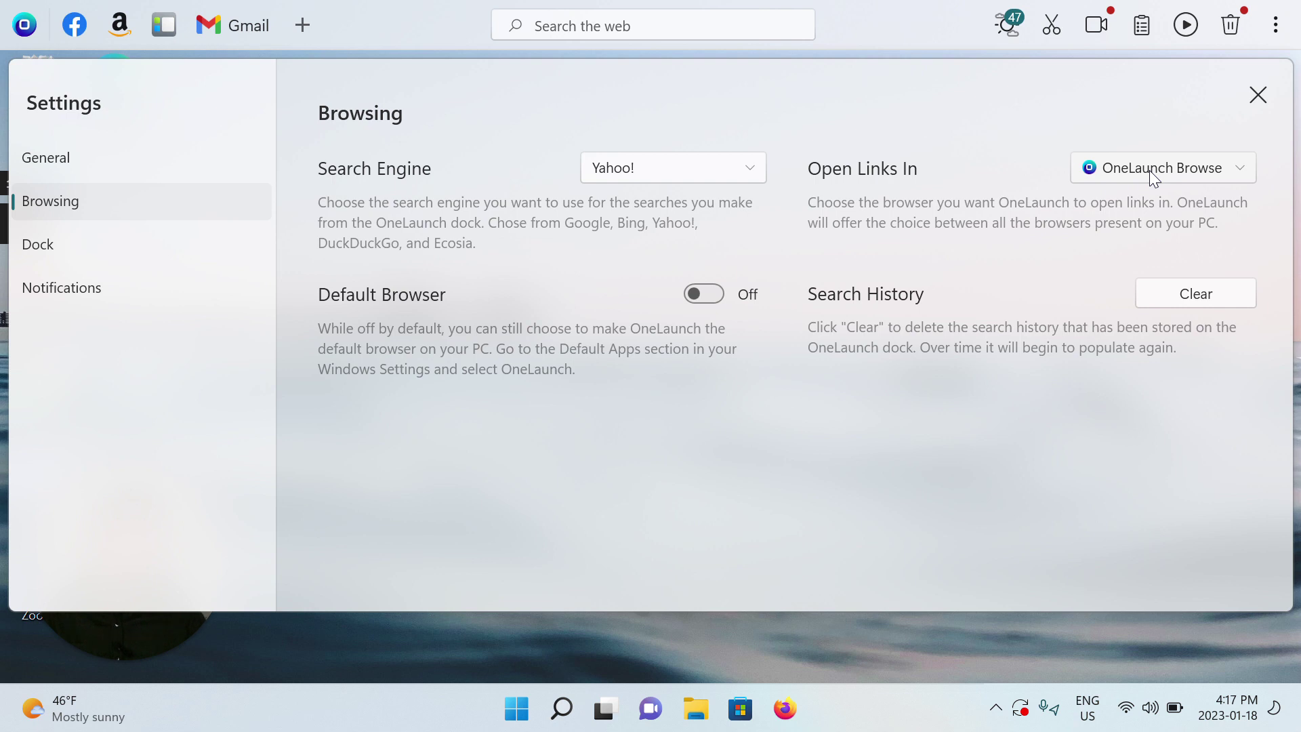
pyautogui.click(1258, 96)
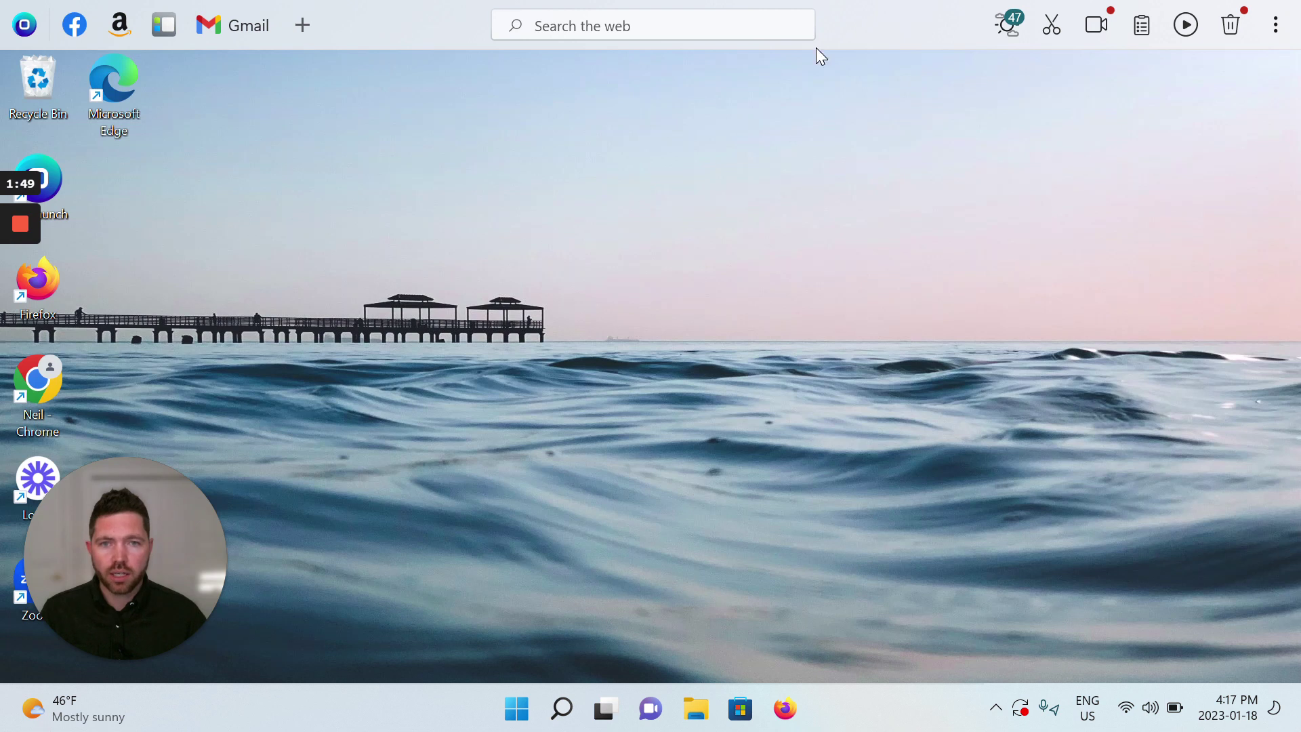
# Open Amazon and search the web for "dogs" from the dock, inspect the browser's main menu each time, and close the browser
pyautogui.click(121, 26)
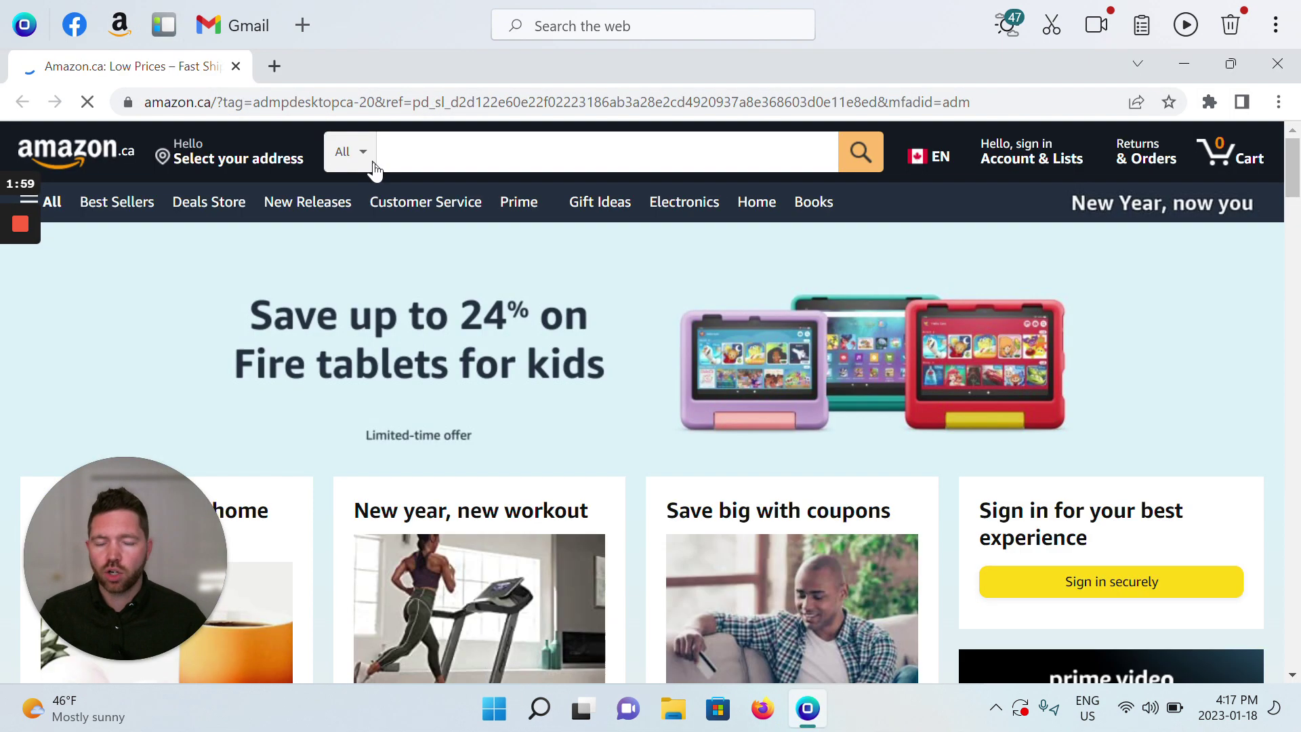
pyautogui.click(1277, 103)
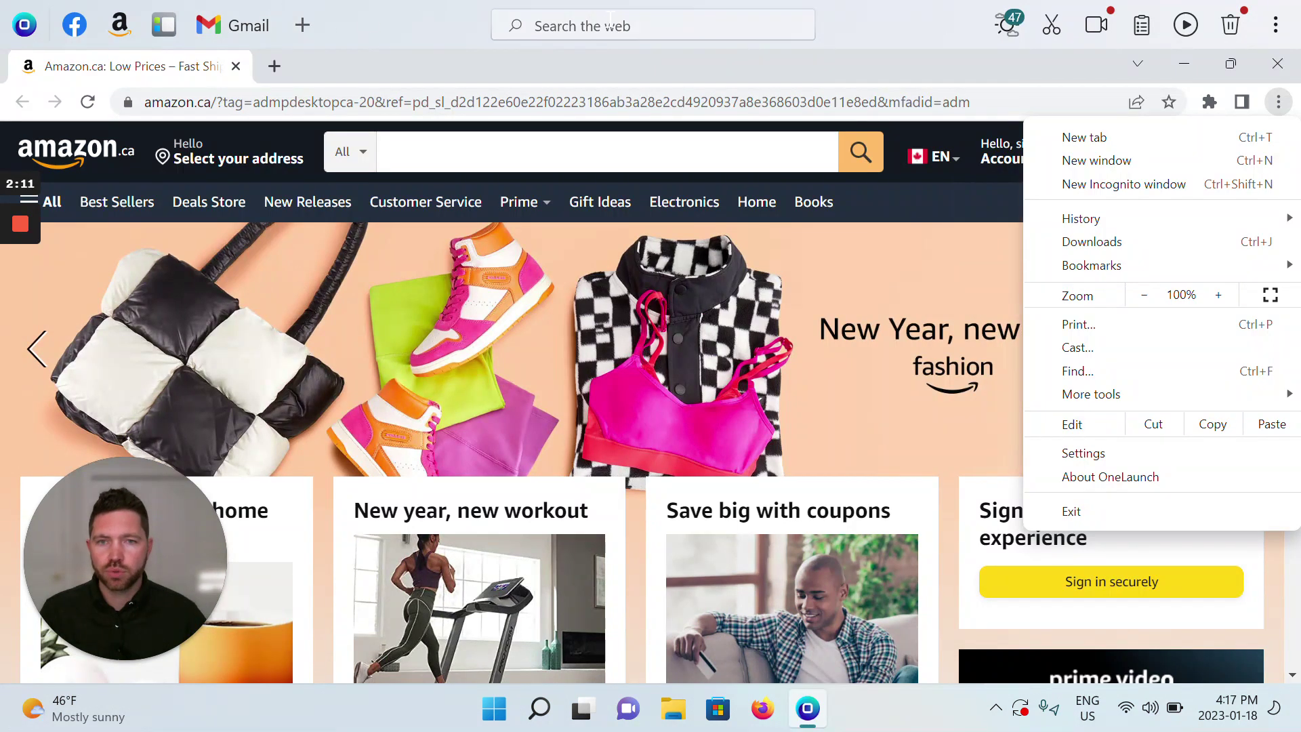
pyautogui.click(302, 25)
pyautogui.write('dogs')
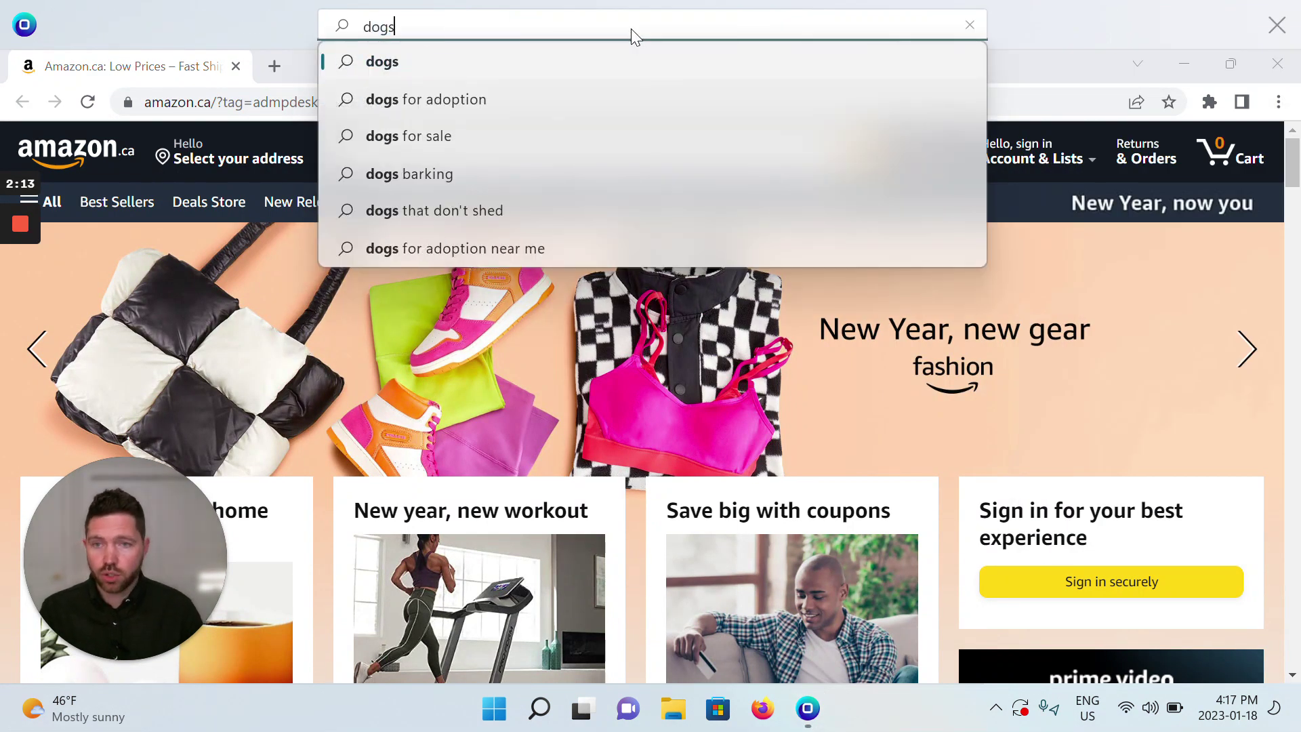
pyautogui.press('Return')
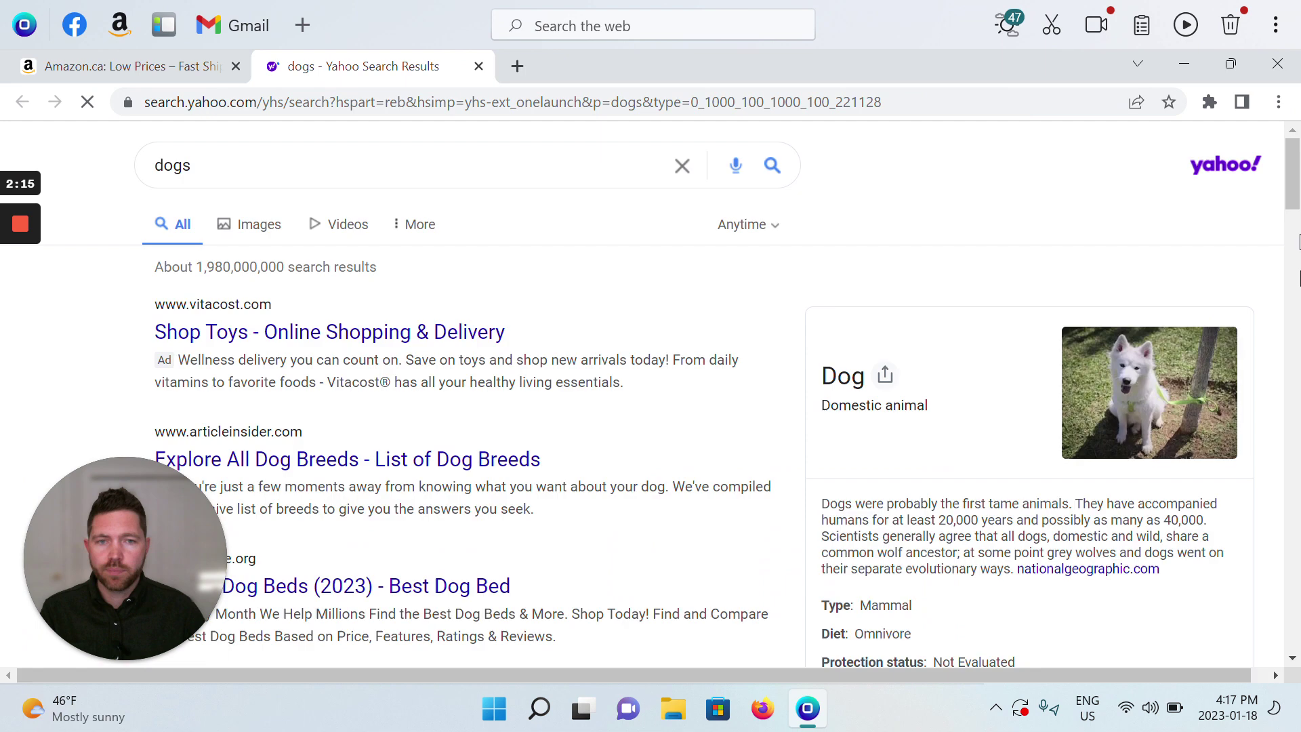
pyautogui.click(1276, 102)
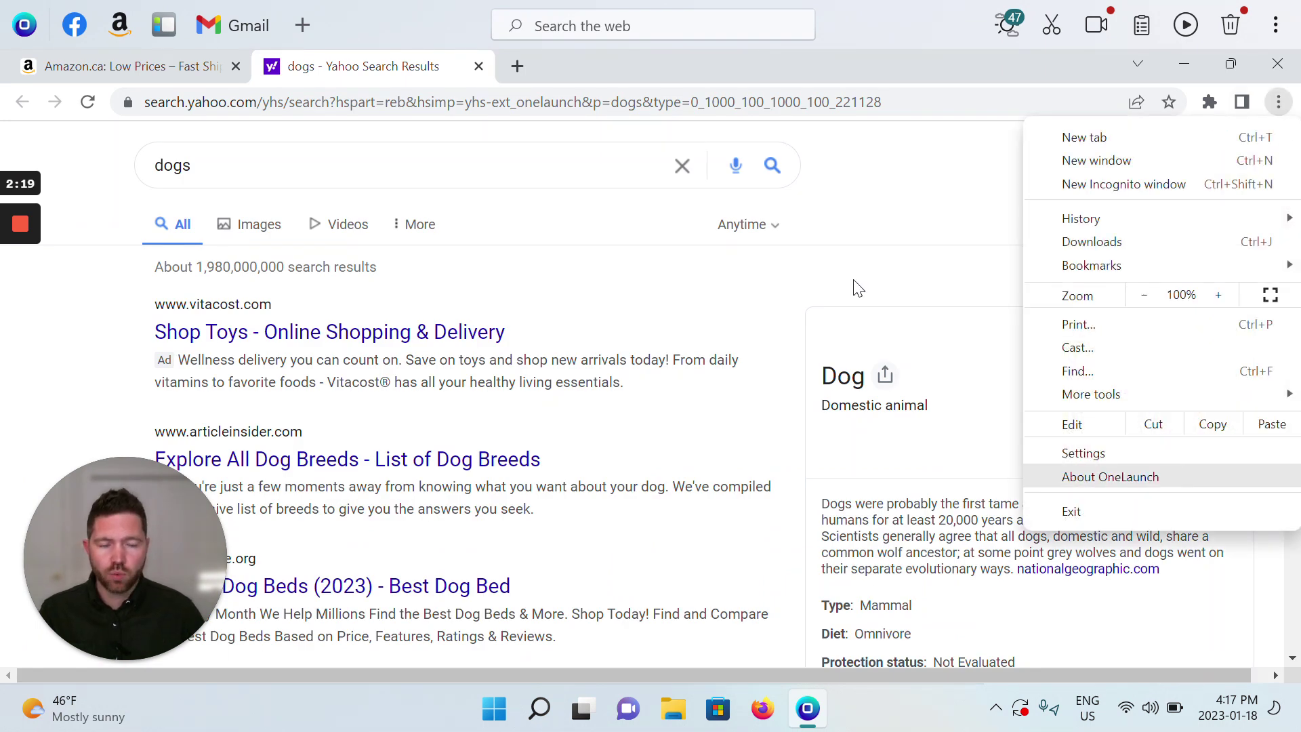
pyautogui.click(1277, 63)
pyautogui.click(1277, 63)
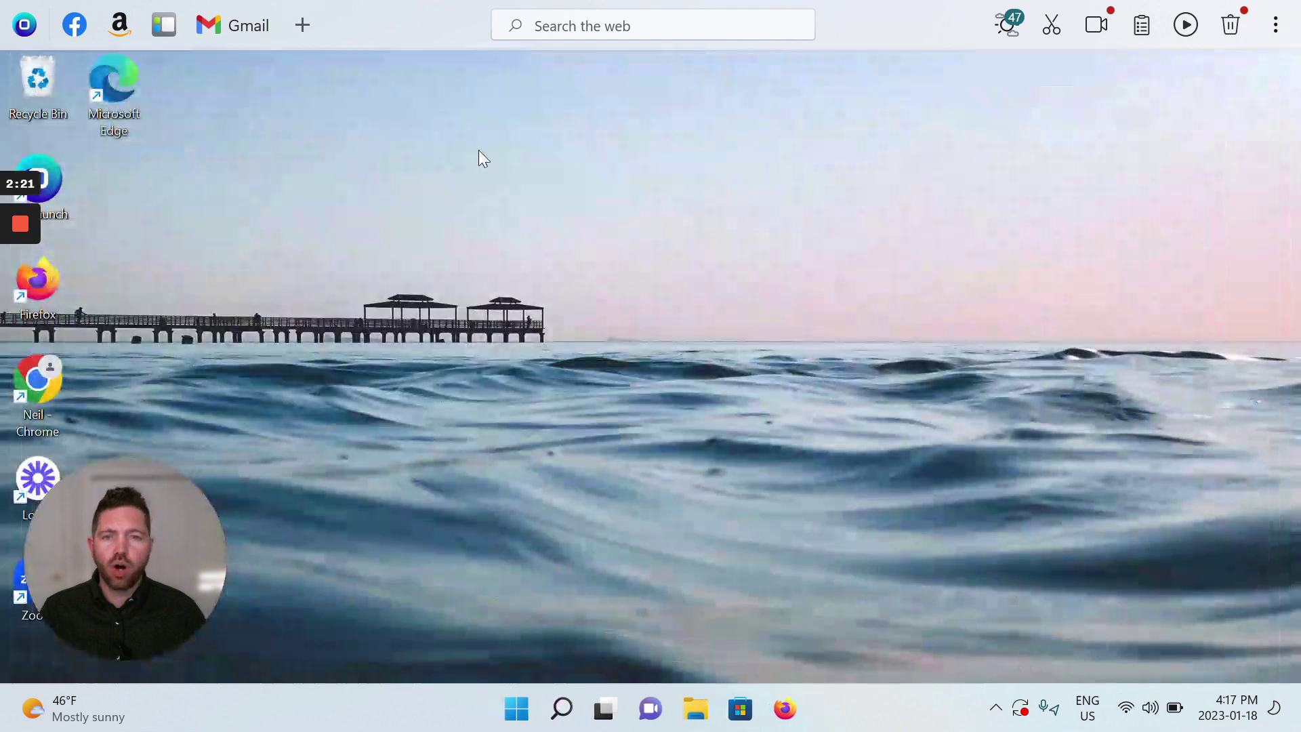
# Open and close a blank browser window from the dock, and open YouTube from the dashboard's popular sites
pyautogui.click(24, 27)
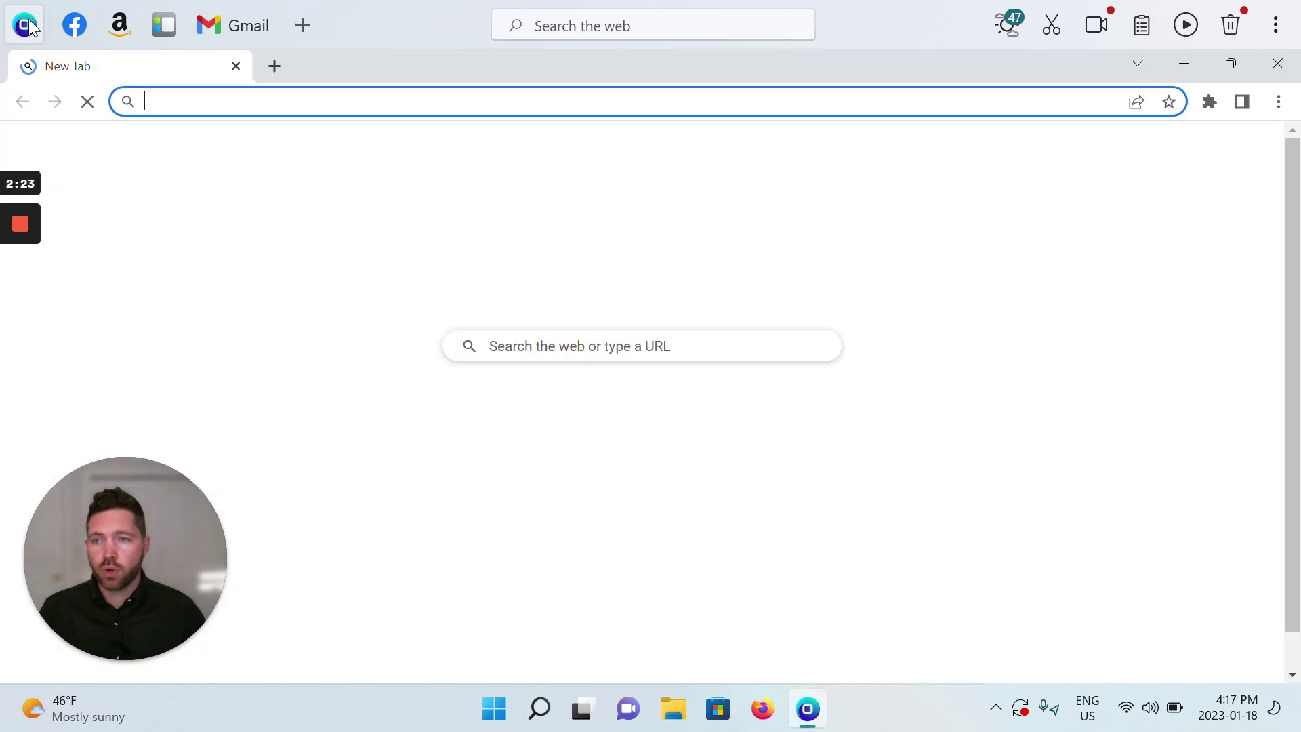
pyautogui.click(235, 66)
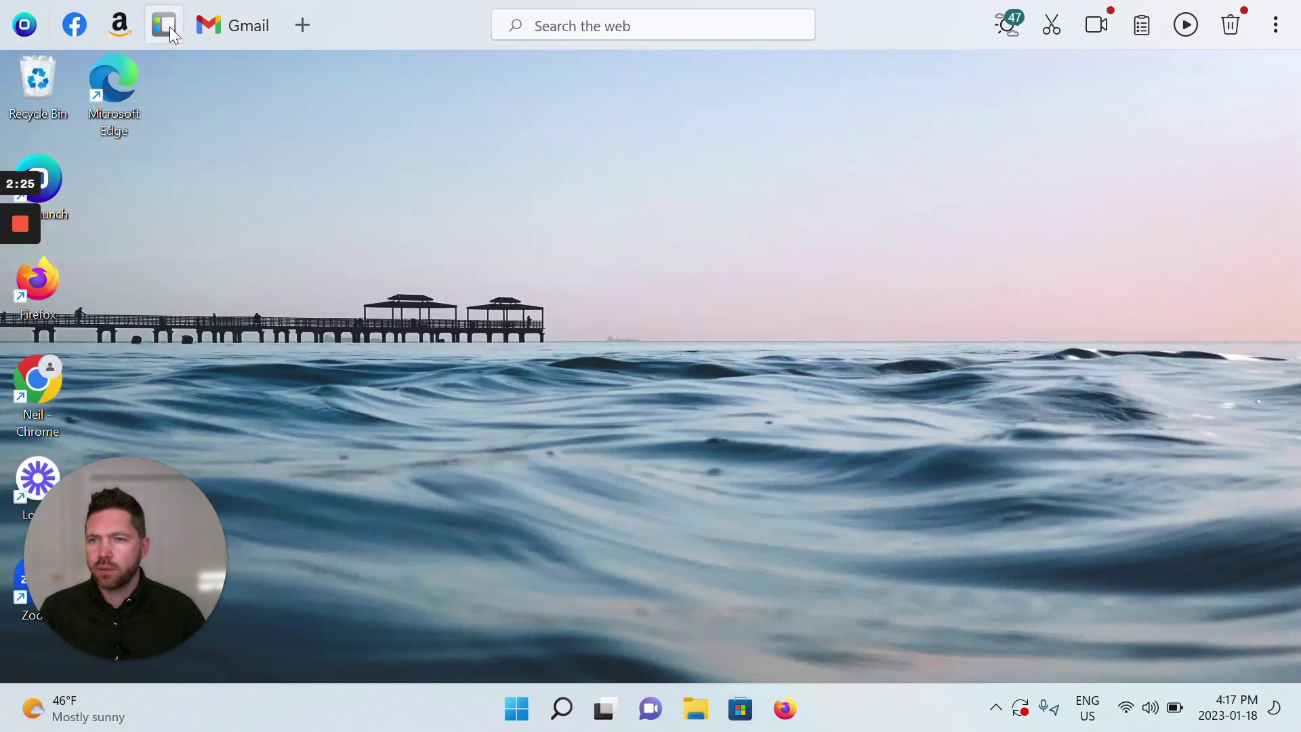
pyautogui.click(164, 25)
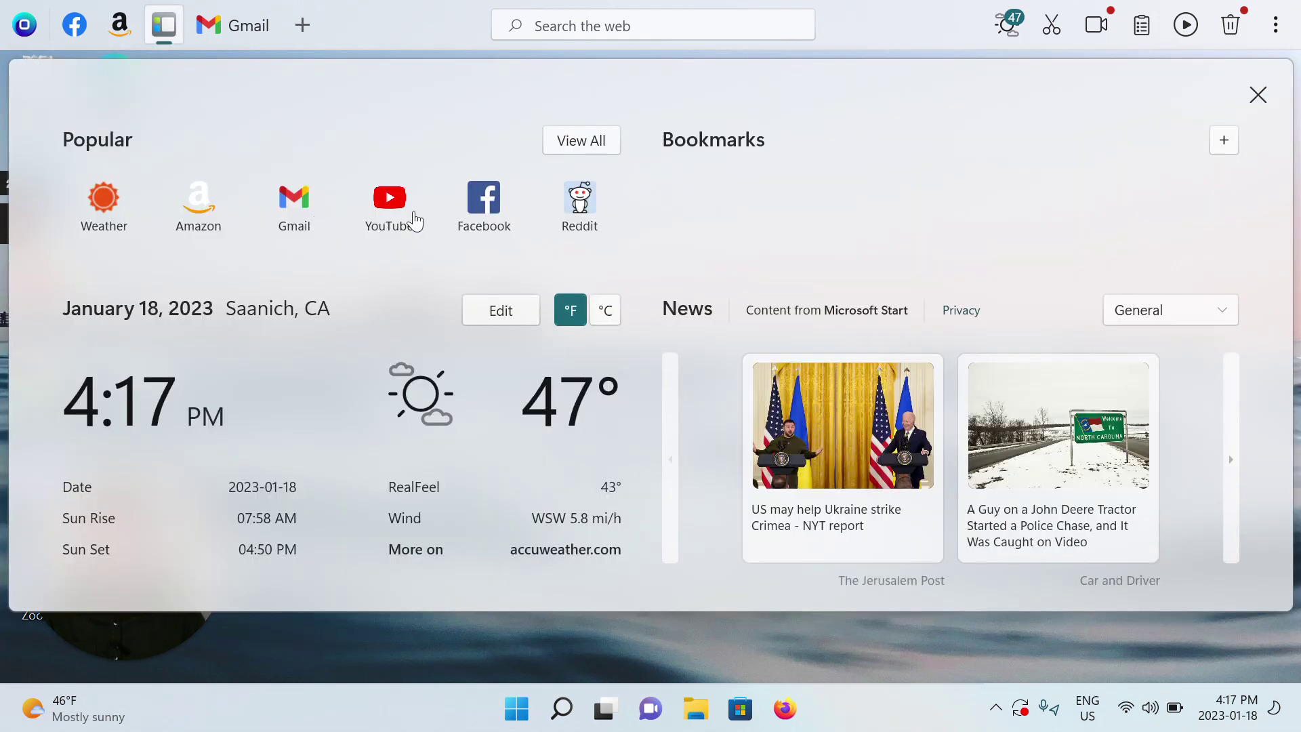
pyautogui.click(383, 202)
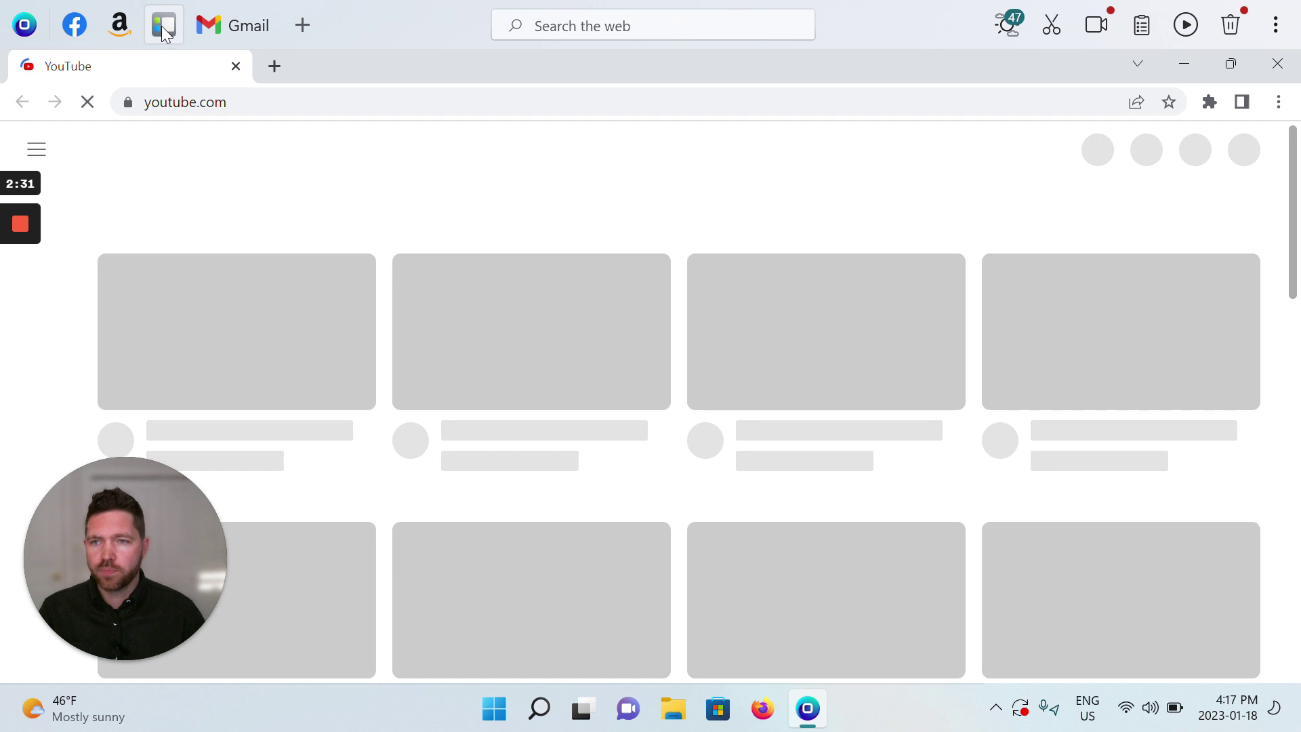
# Open the Jerusalem Post article from the dashboard news, inspect the browser's main menu, and close the browser
pyautogui.click(163, 27)
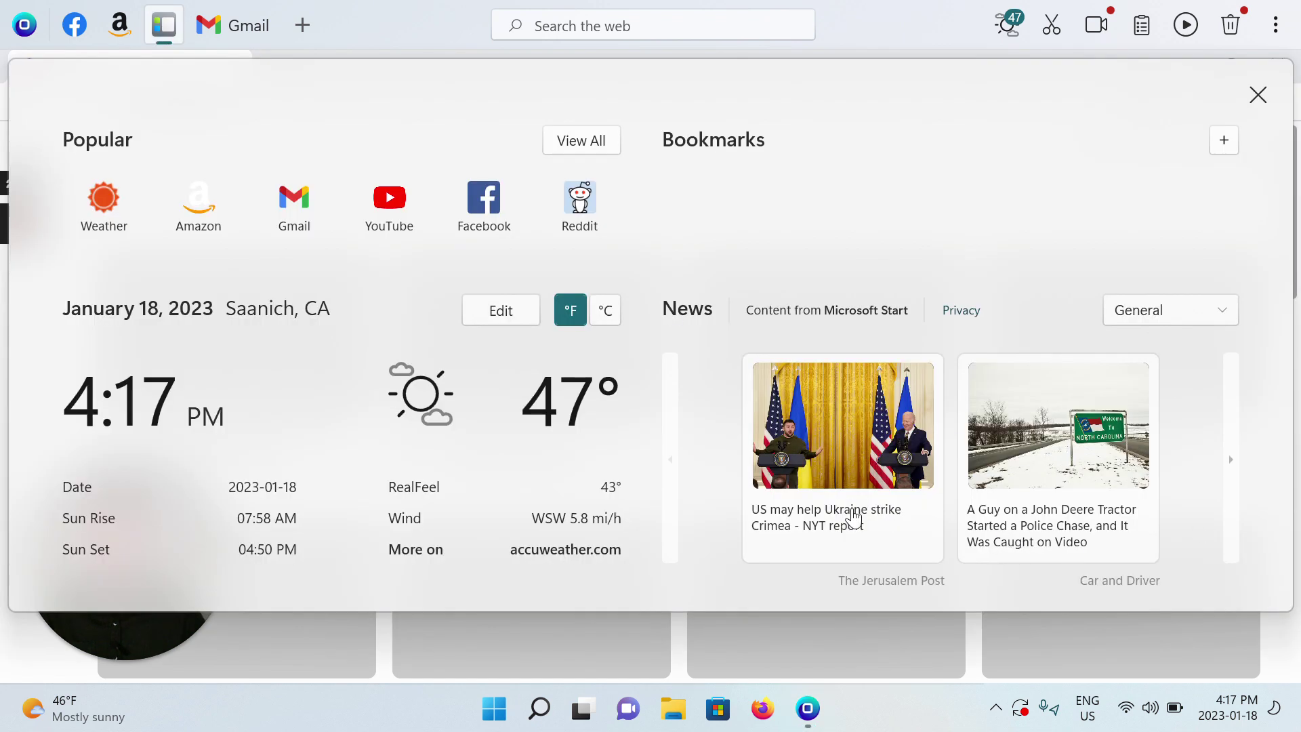
pyautogui.click(805, 516)
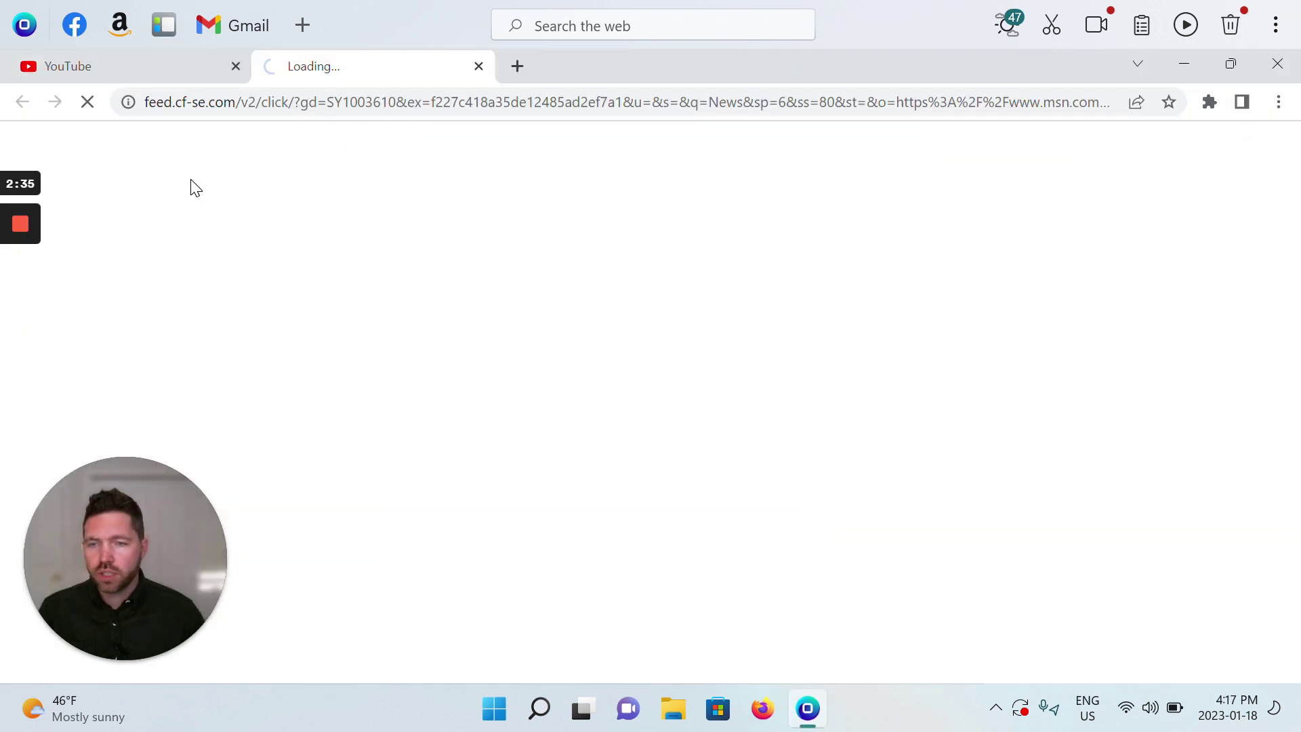
pyautogui.click(1279, 102)
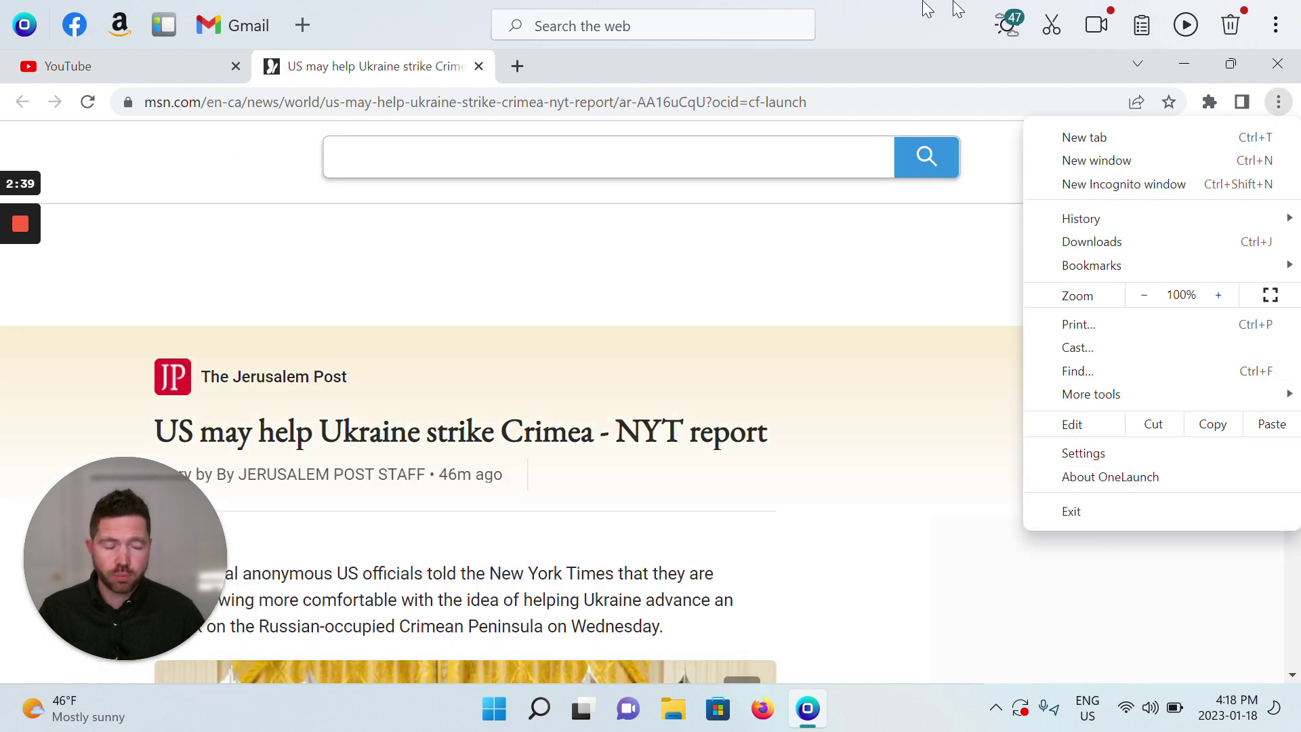
pyautogui.click(1280, 67)
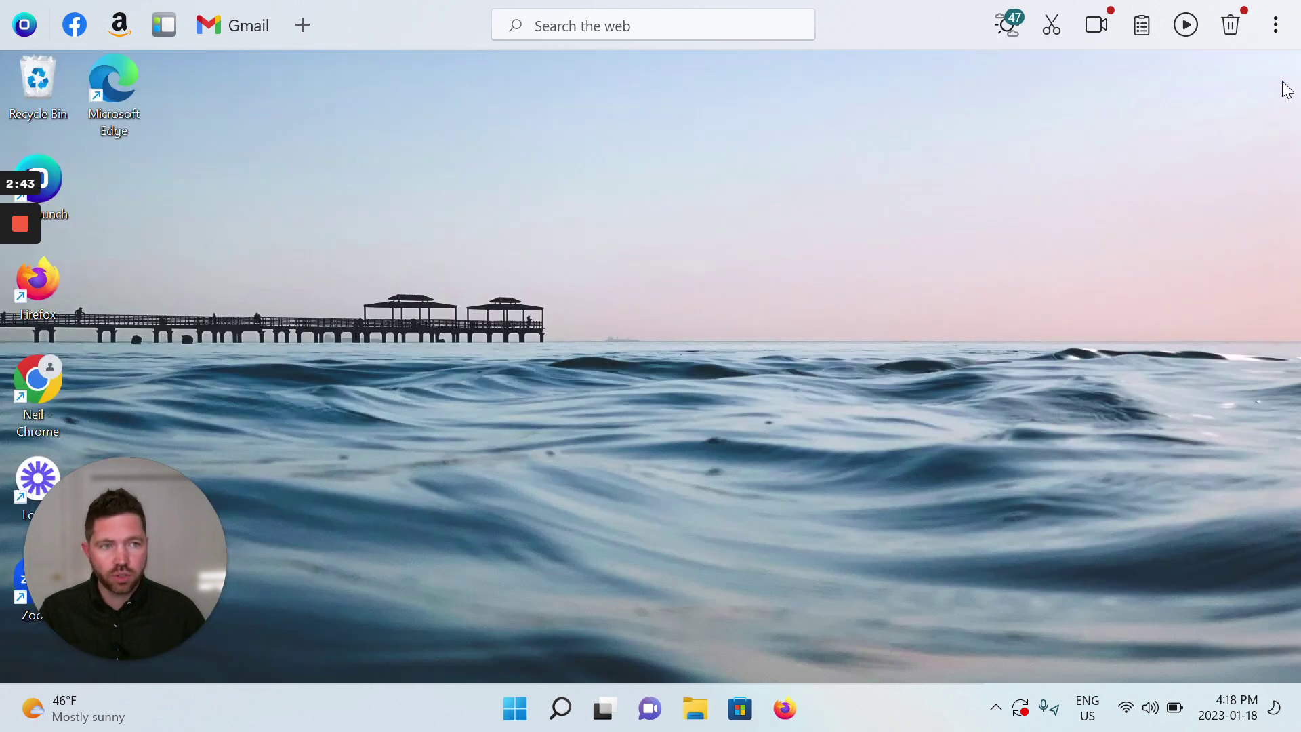
pyautogui.click(1278, 65)
# Set Open Links In to Microsoft Edge in OneLaunch's Browsing settings and close the settings
pyautogui.click(1274, 25)
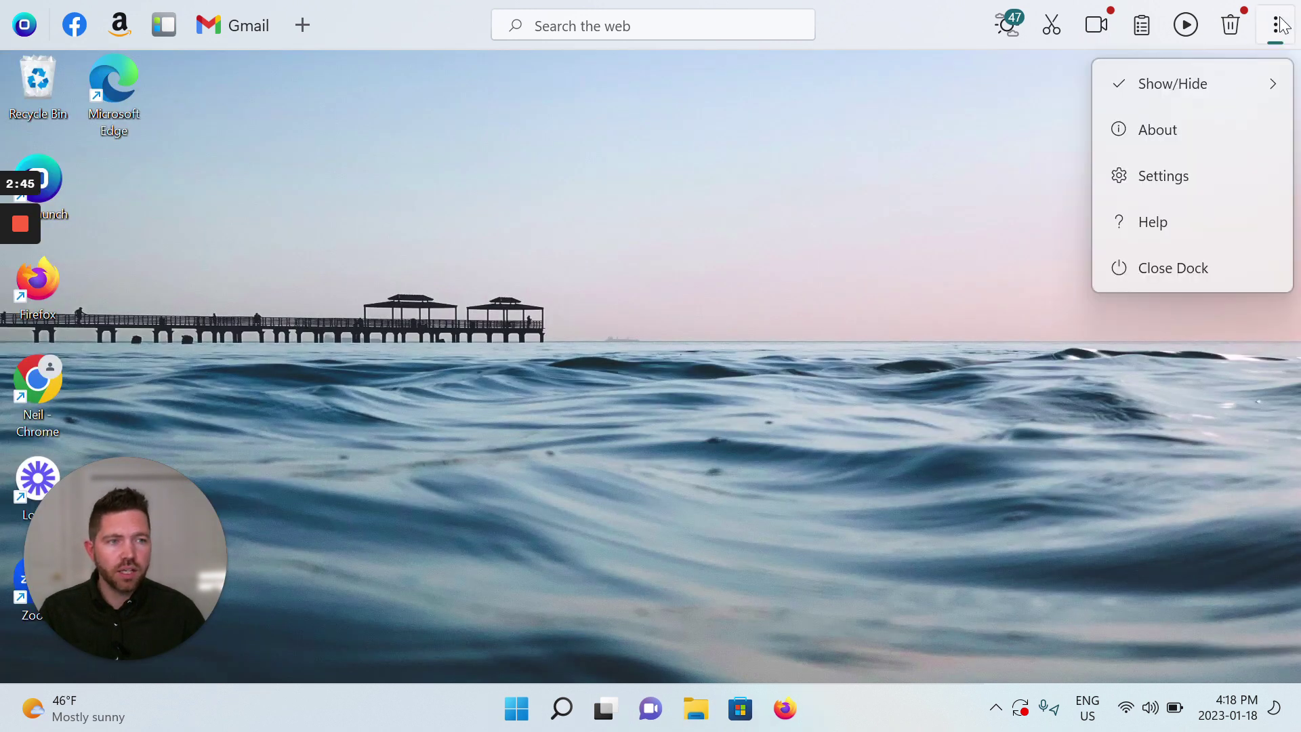
pyautogui.click(1231, 175)
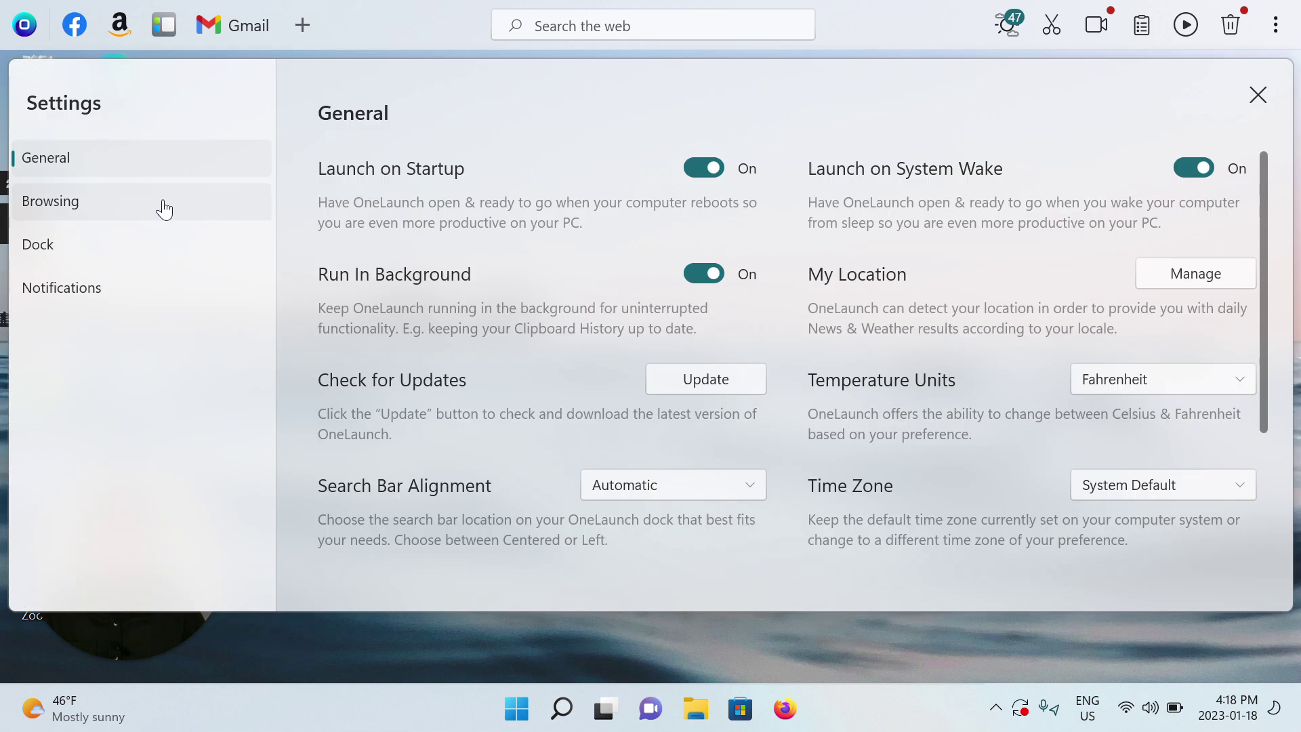
pyautogui.click(108, 200)
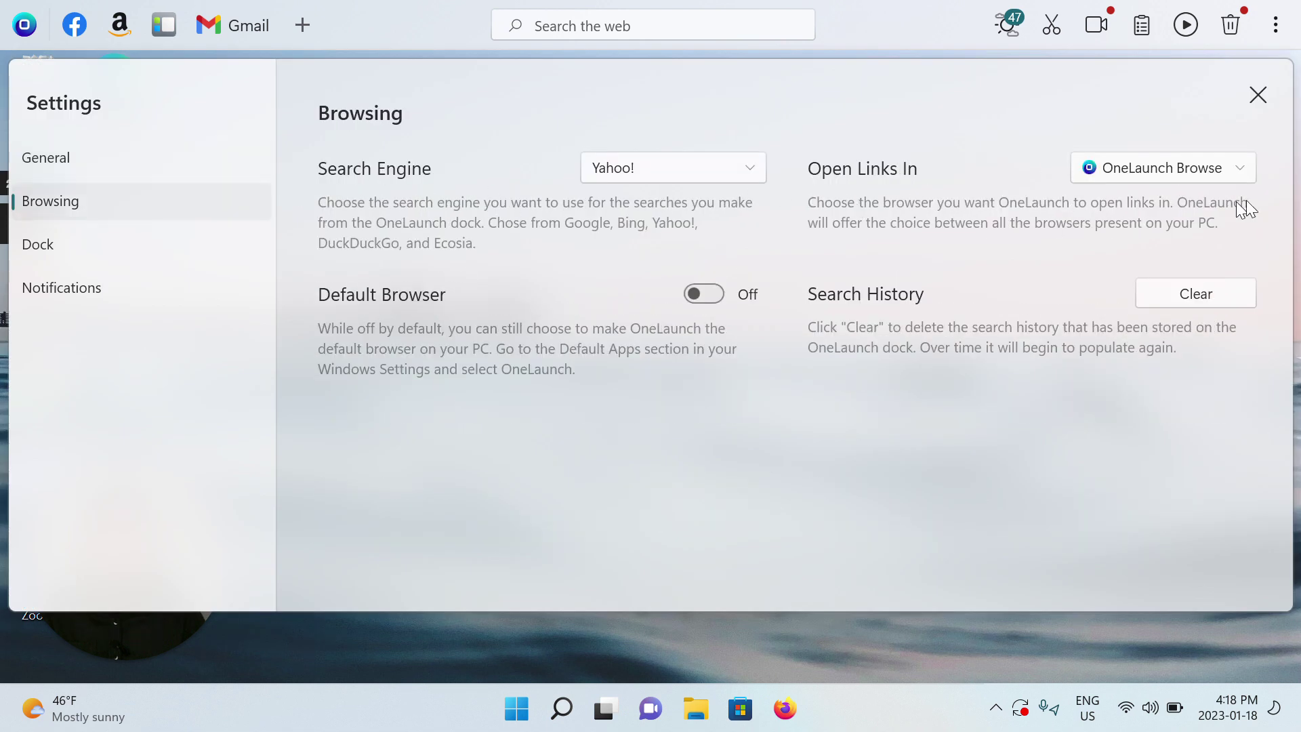
pyautogui.click(1161, 168)
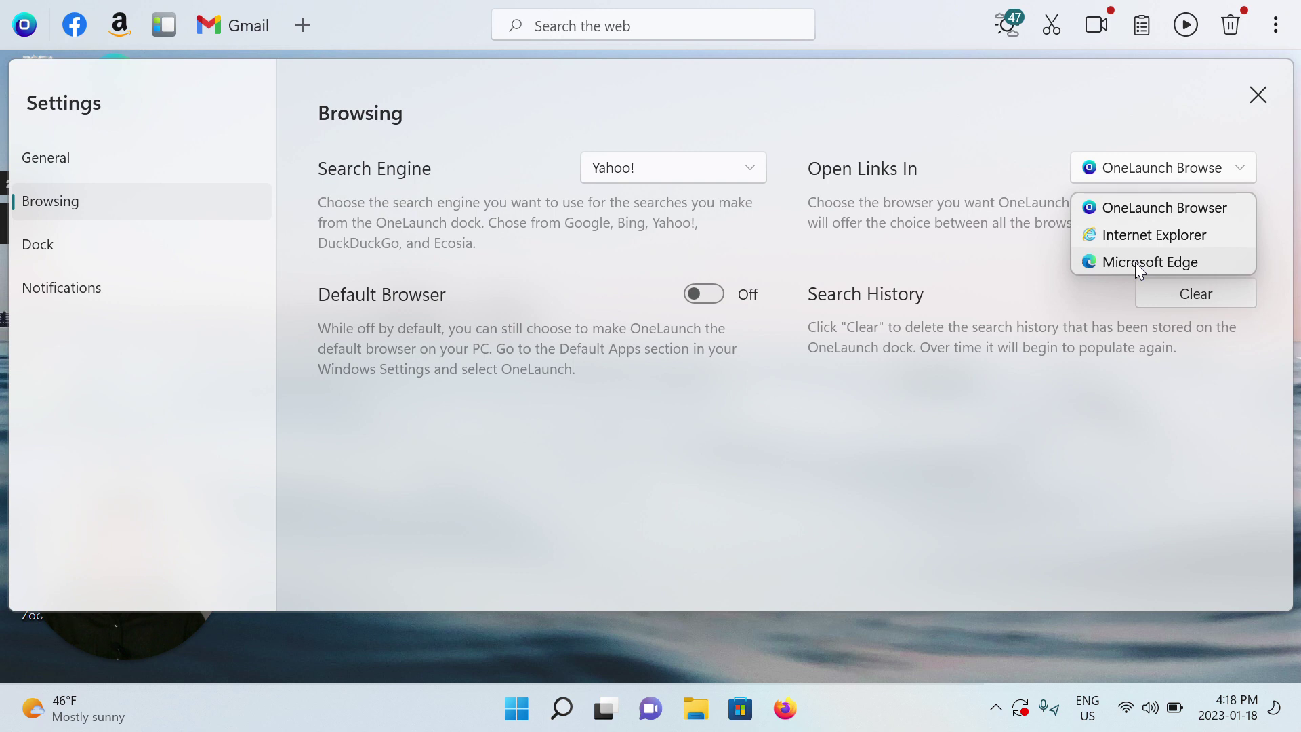
pyautogui.click(1162, 262)
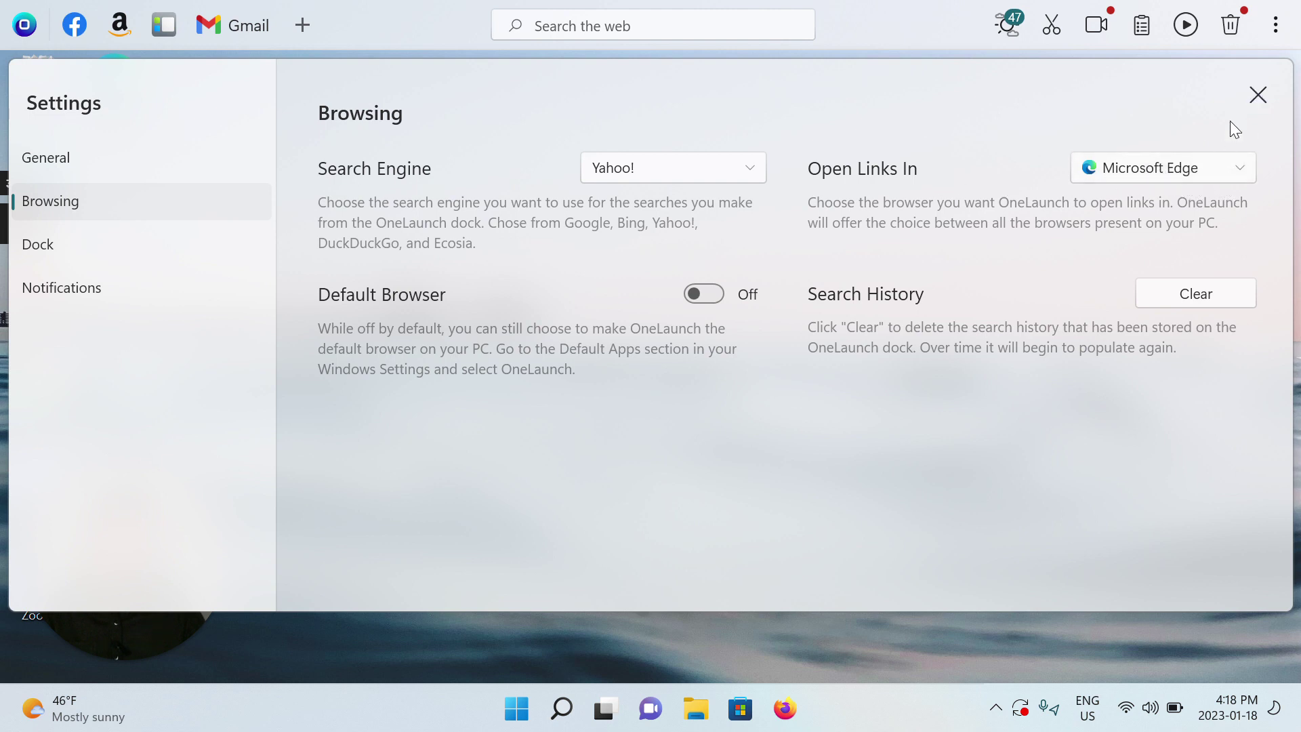
pyautogui.click(1254, 96)
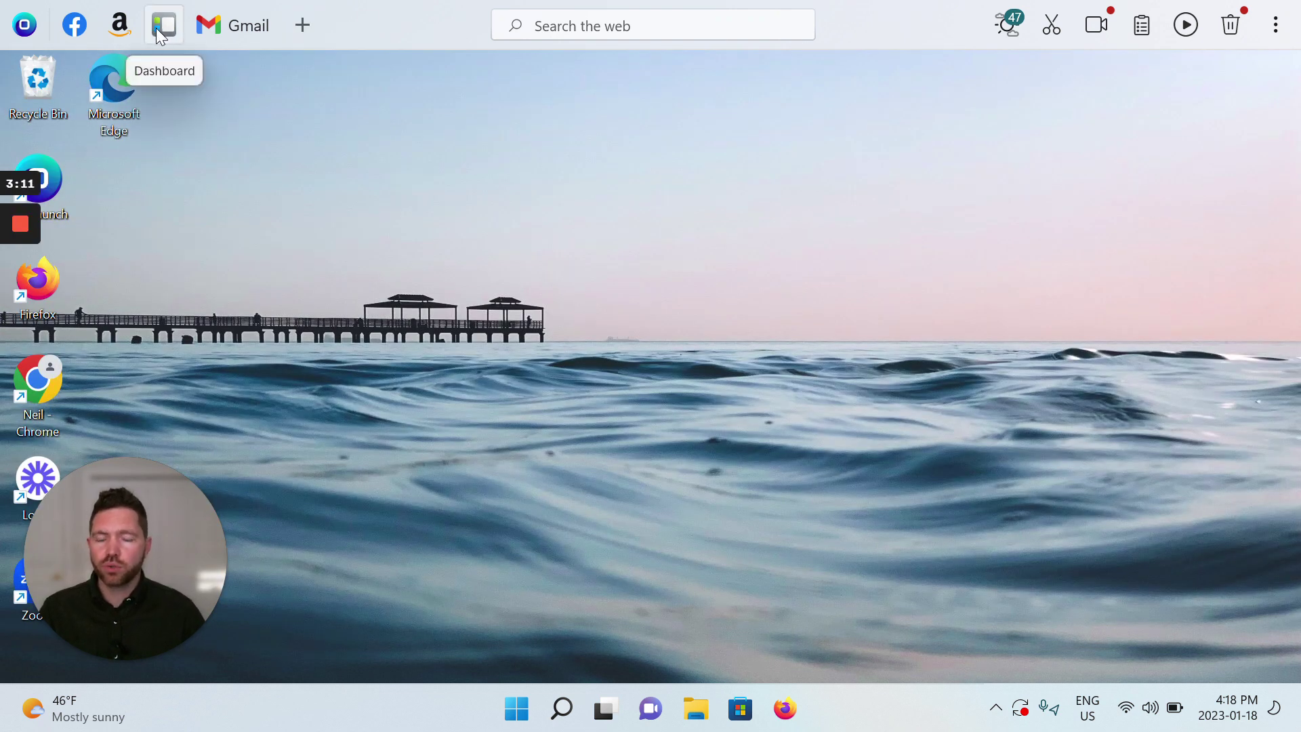
# Open Amazon from the dock and look through the browser's main menu to check that links open in Microsoft Edge
pyautogui.click(120, 27)
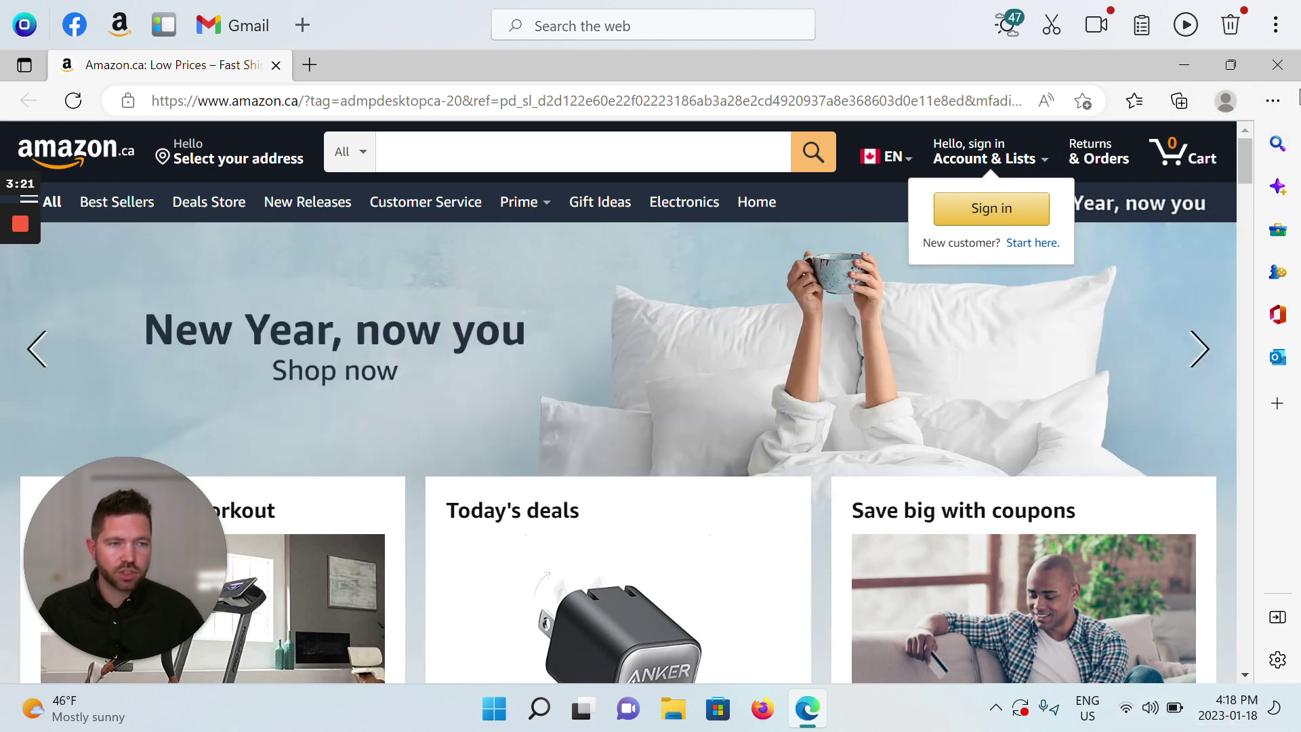
pyautogui.click(1273, 100)
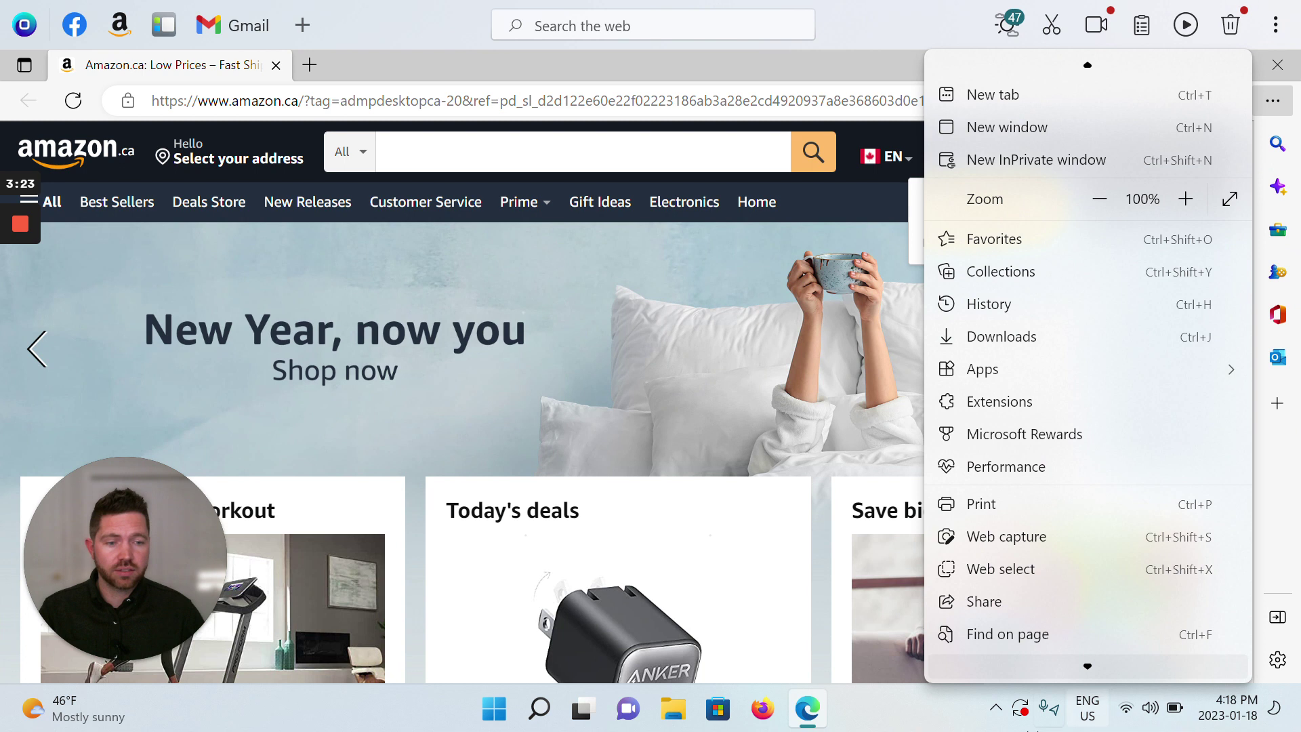
pyautogui.scroll(-3, 1017, 425)
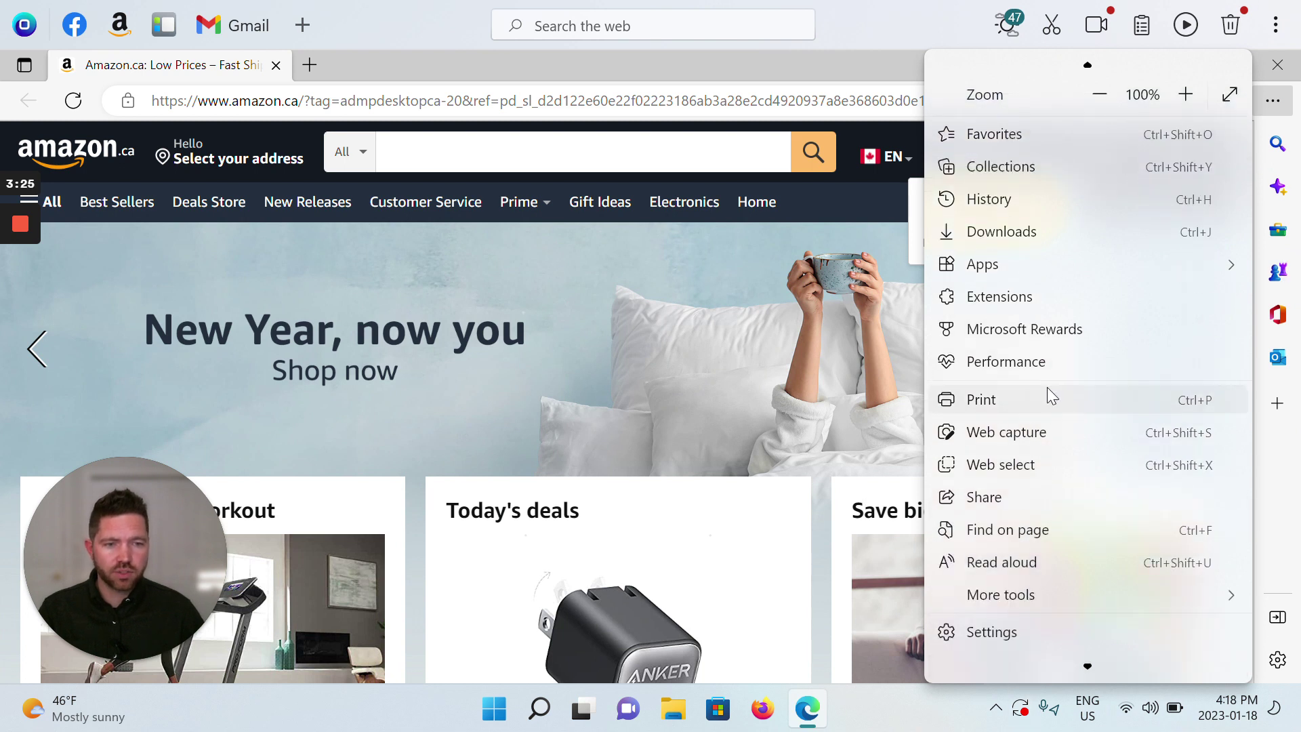
pyautogui.scroll(-2, 1051, 399)
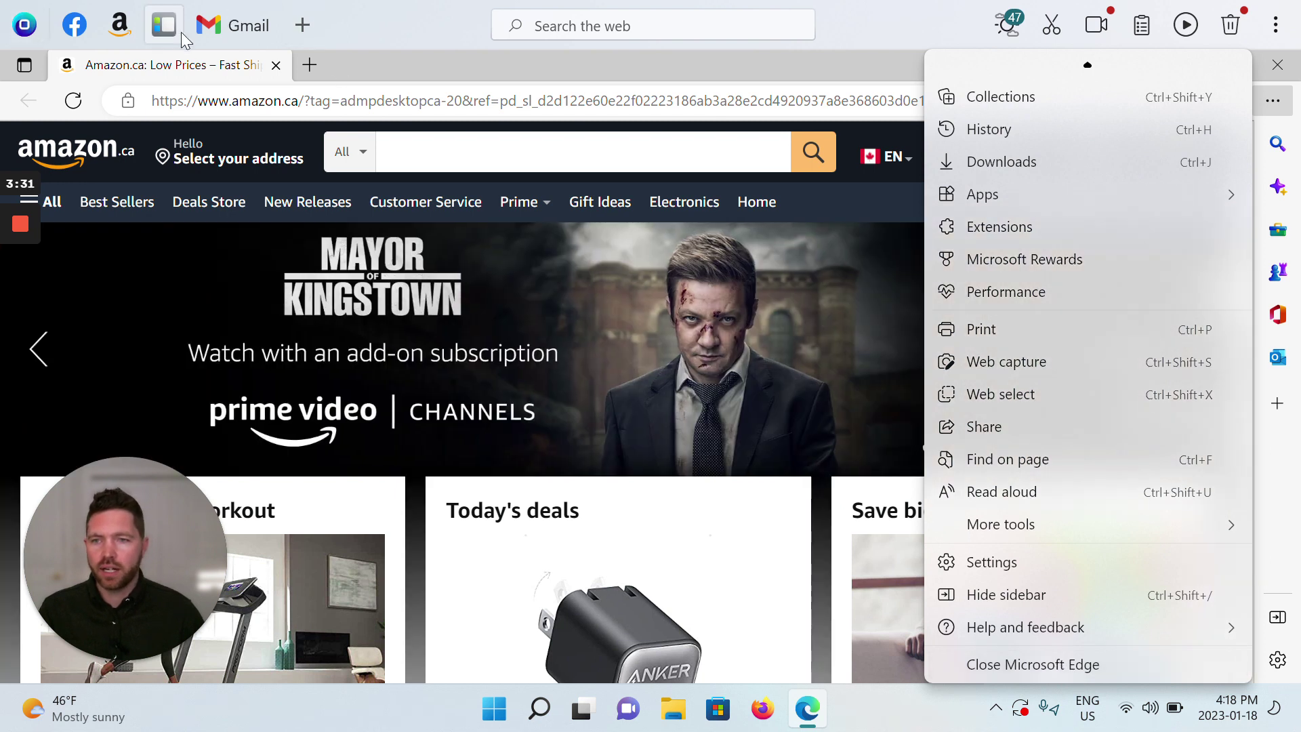
# Open the Jerusalem Post article from the dashboard news and YouTube from the dashboard's popular sites
pyautogui.click(161, 20)
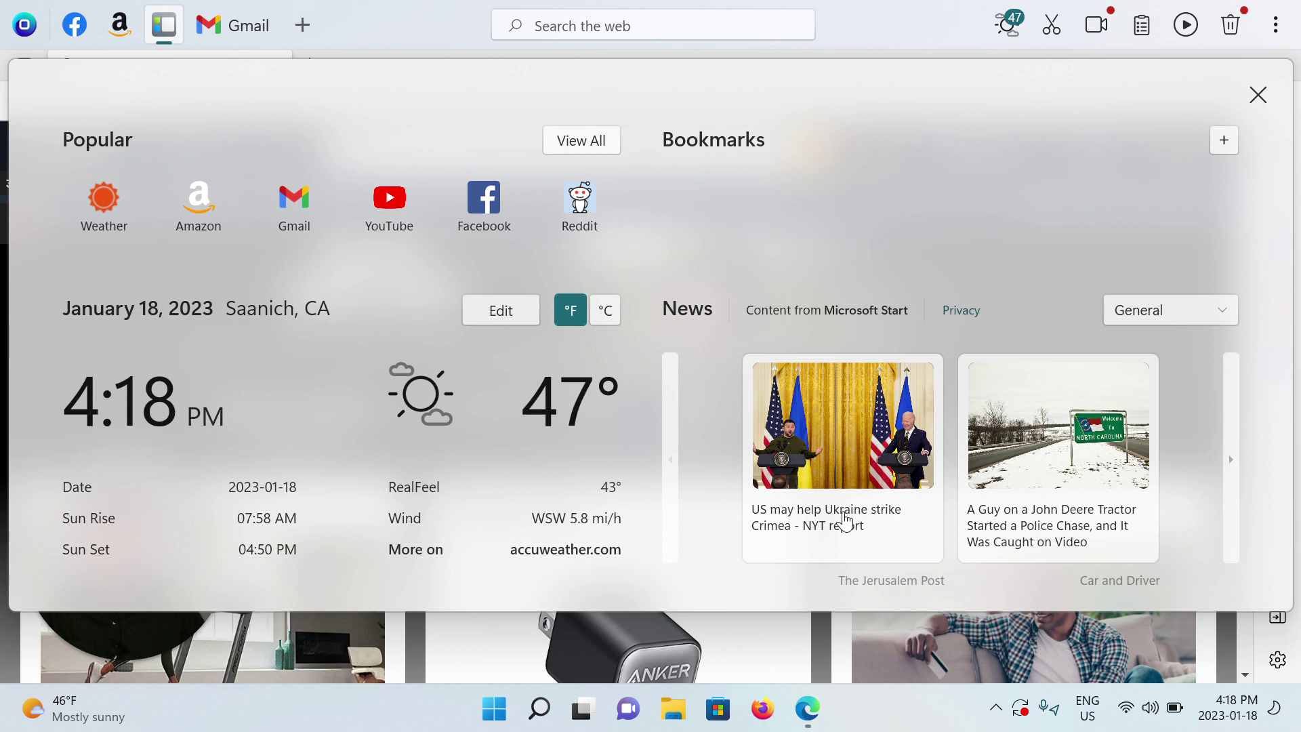
pyautogui.click(843, 522)
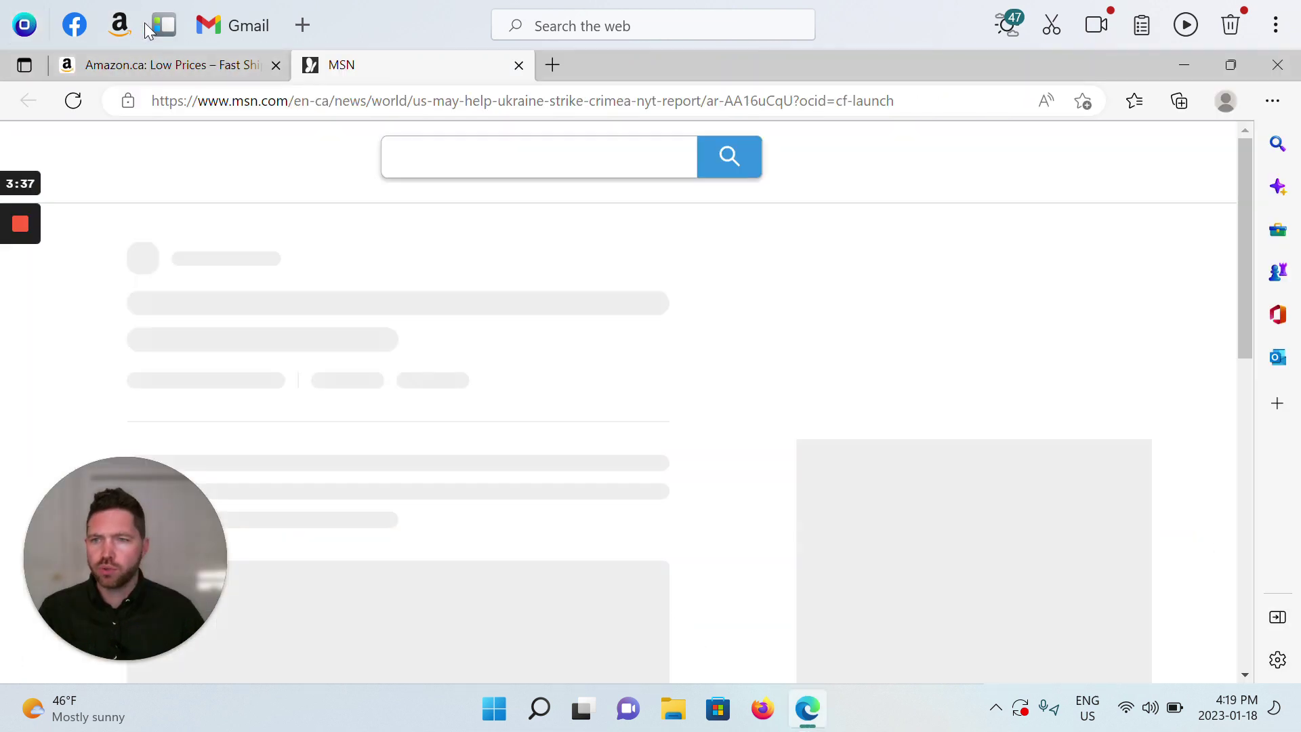
pyautogui.click(162, 25)
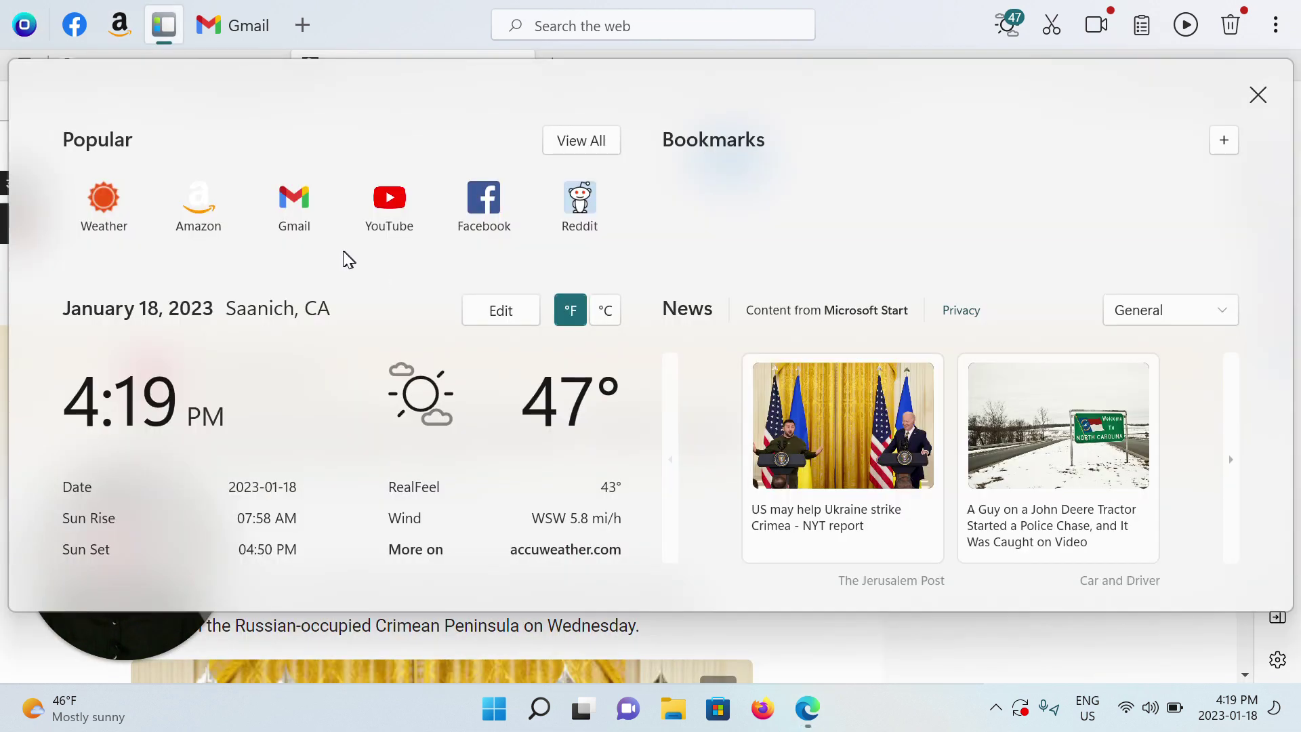
pyautogui.click(379, 201)
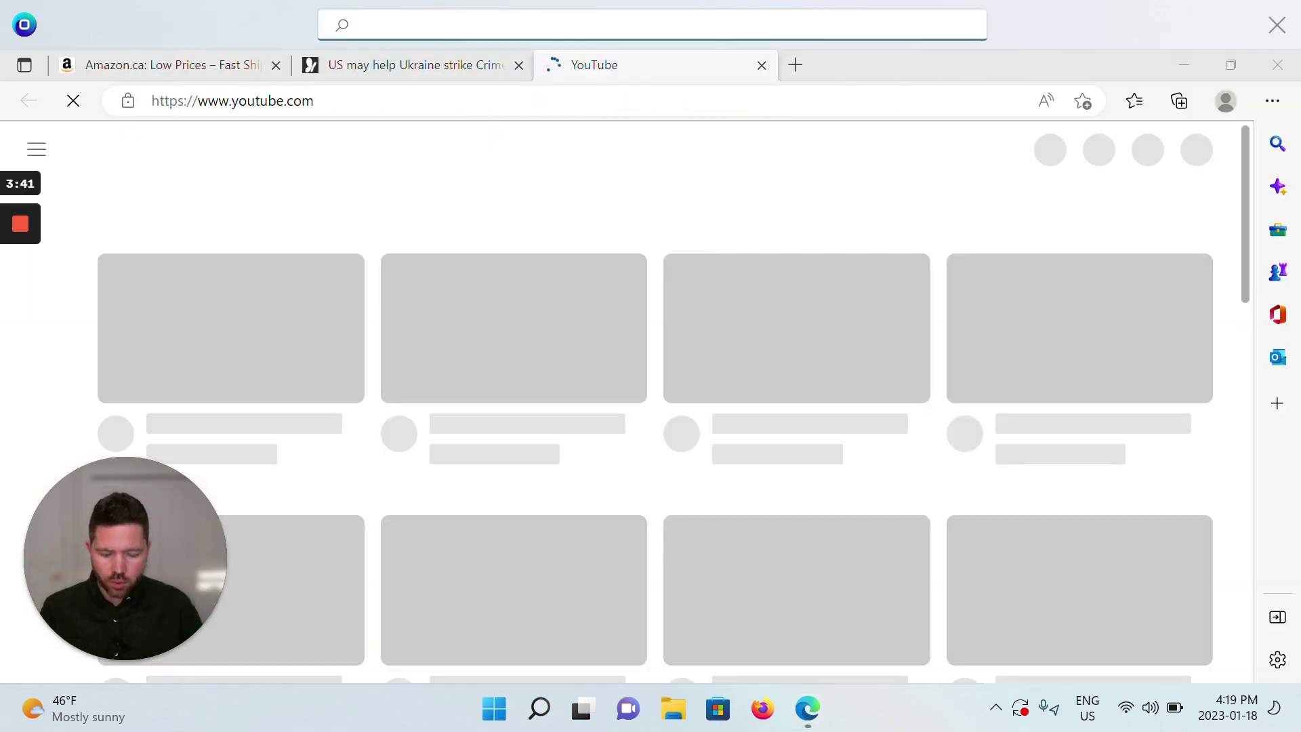
# Search the web for "dogs" from the dock and look through the browser's main menu to check which browser opened
pyautogui.write('dogs')
pyautogui.press('Return')
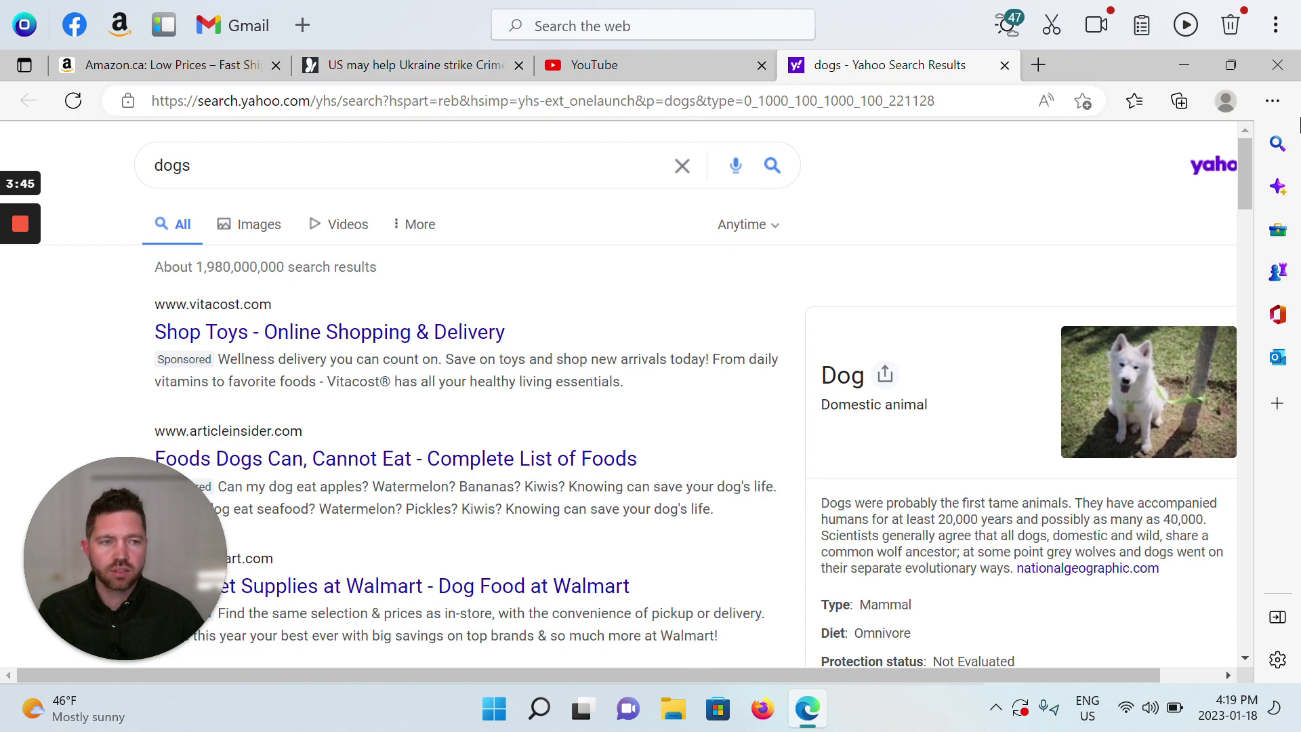
pyautogui.click(1272, 102)
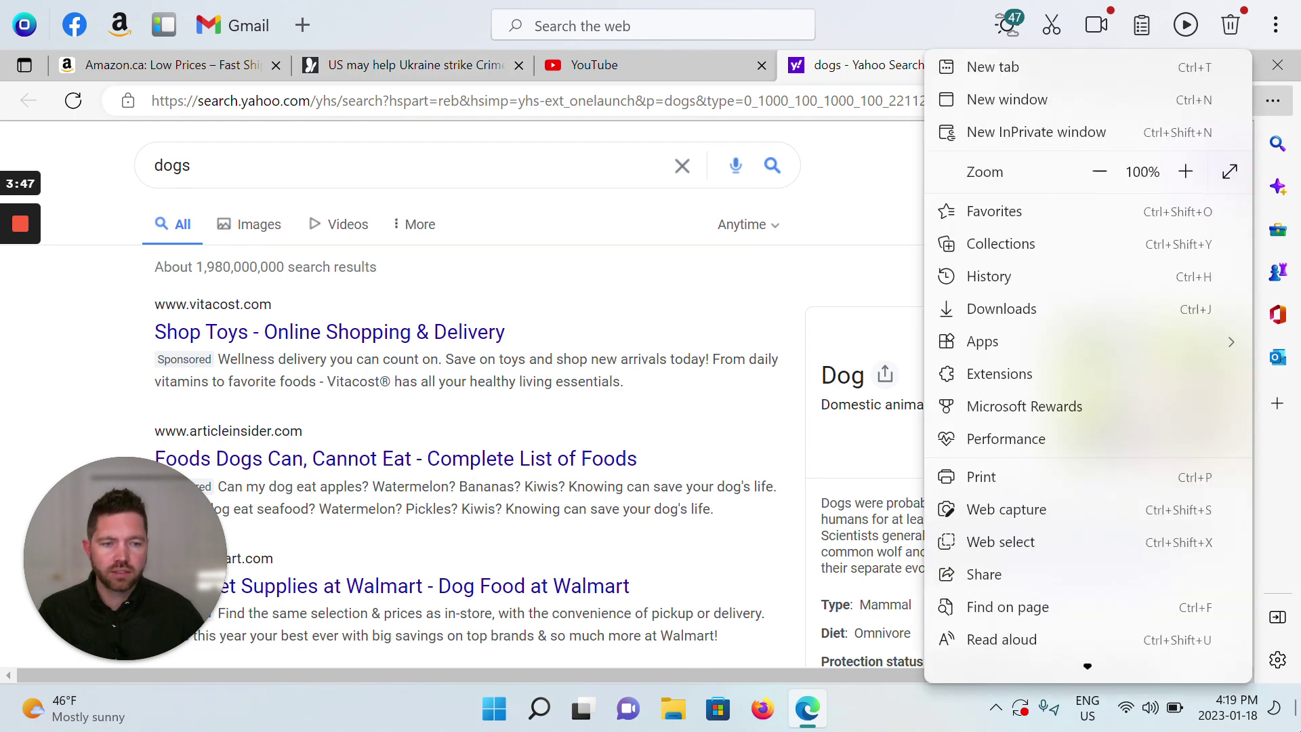
pyautogui.scroll(-3, 1077, 529)
pyautogui.scroll(1, 1111, 641)
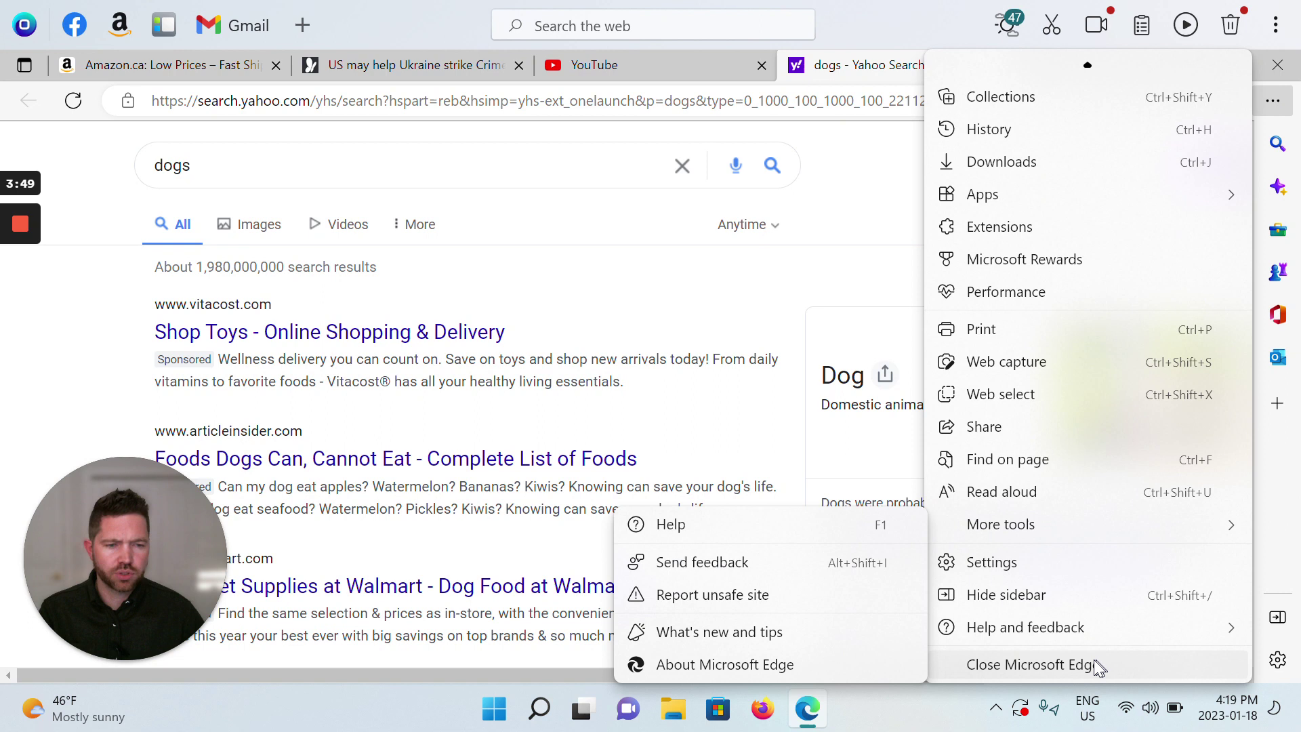
pyautogui.click(874, 215)
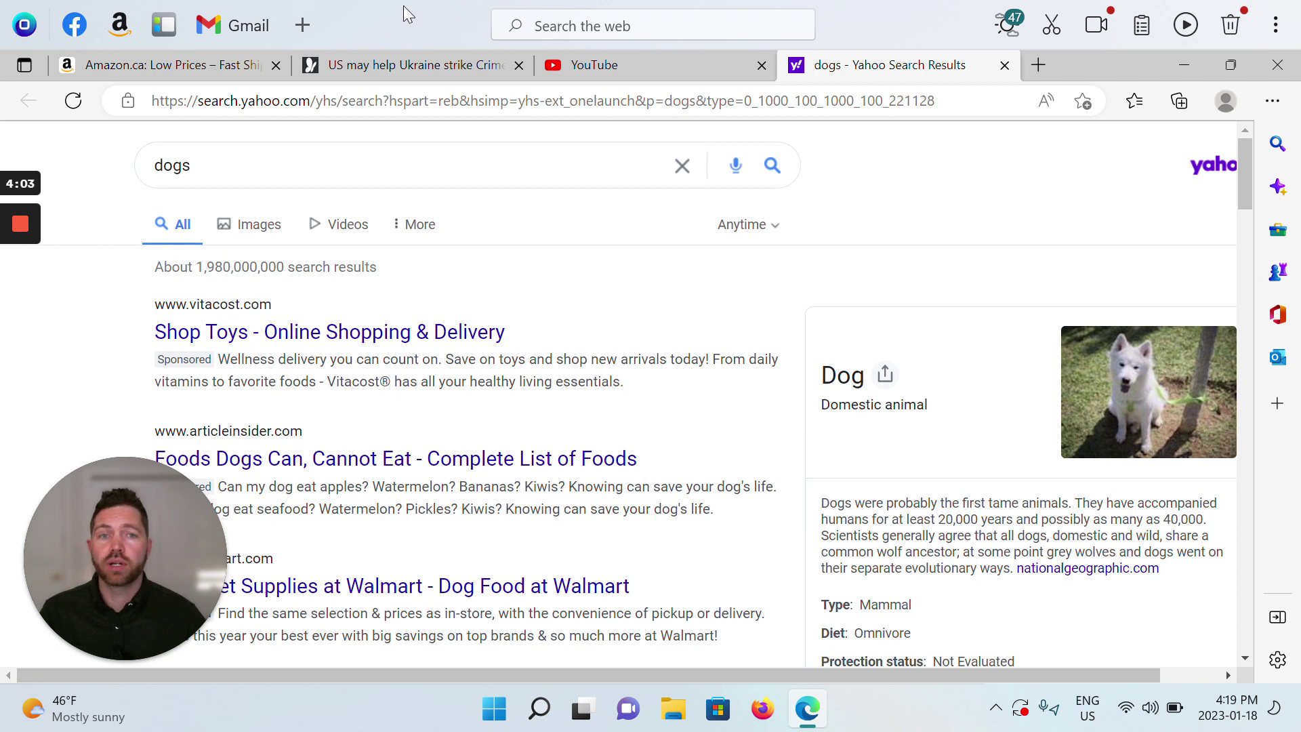
# Close the browser window and launch Microsoft Edge from its desktop shortcut
pyautogui.click(1269, 64)
pyautogui.click(1275, 25)
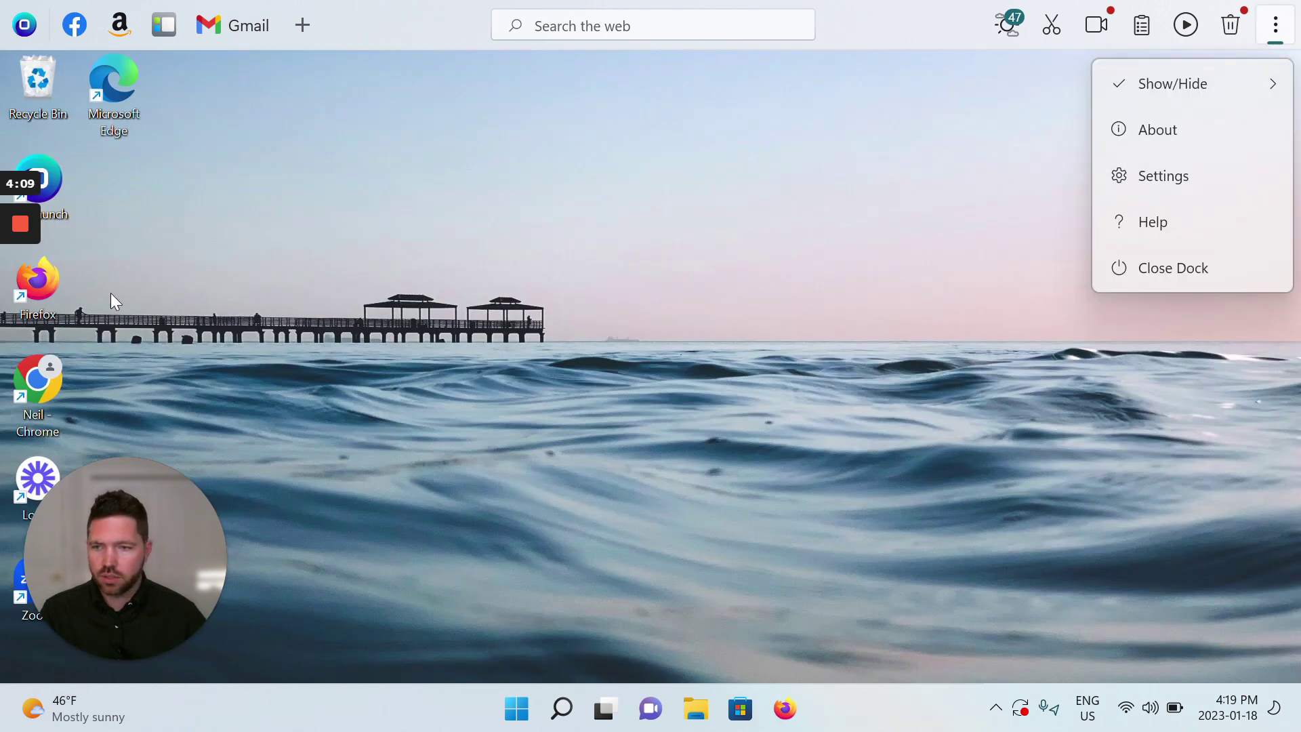
pyautogui.doubleClick(121, 72)
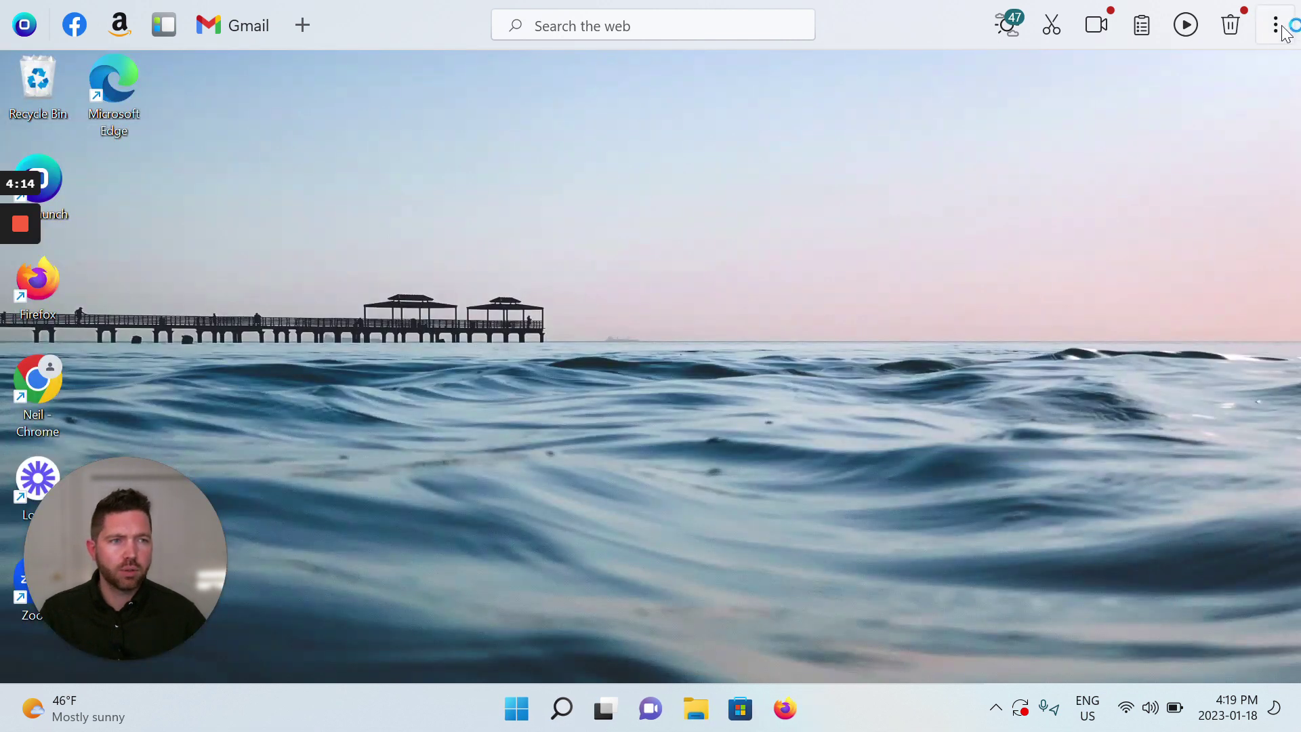
# Set Open Links In to OneLaunch Browser in OneLaunch's Browsing settings
pyautogui.click(1275, 25)
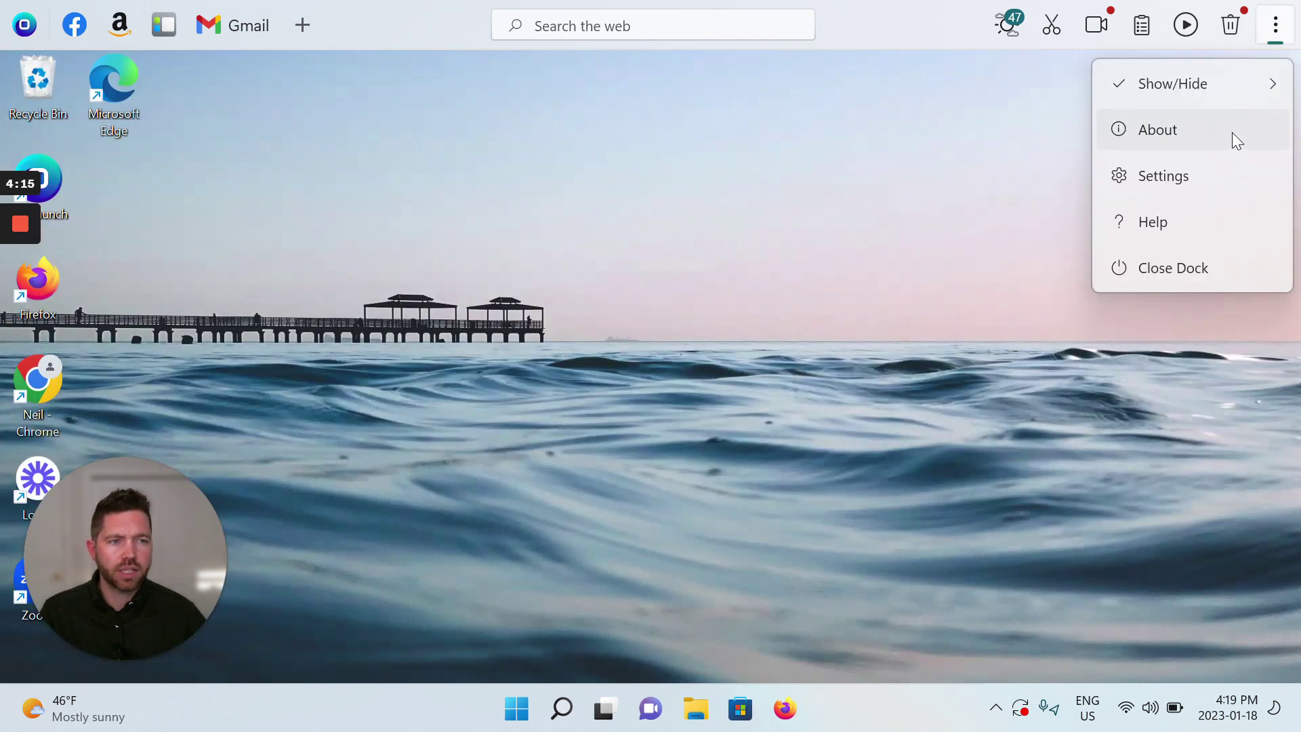
pyautogui.click(1205, 180)
pyautogui.click(68, 203)
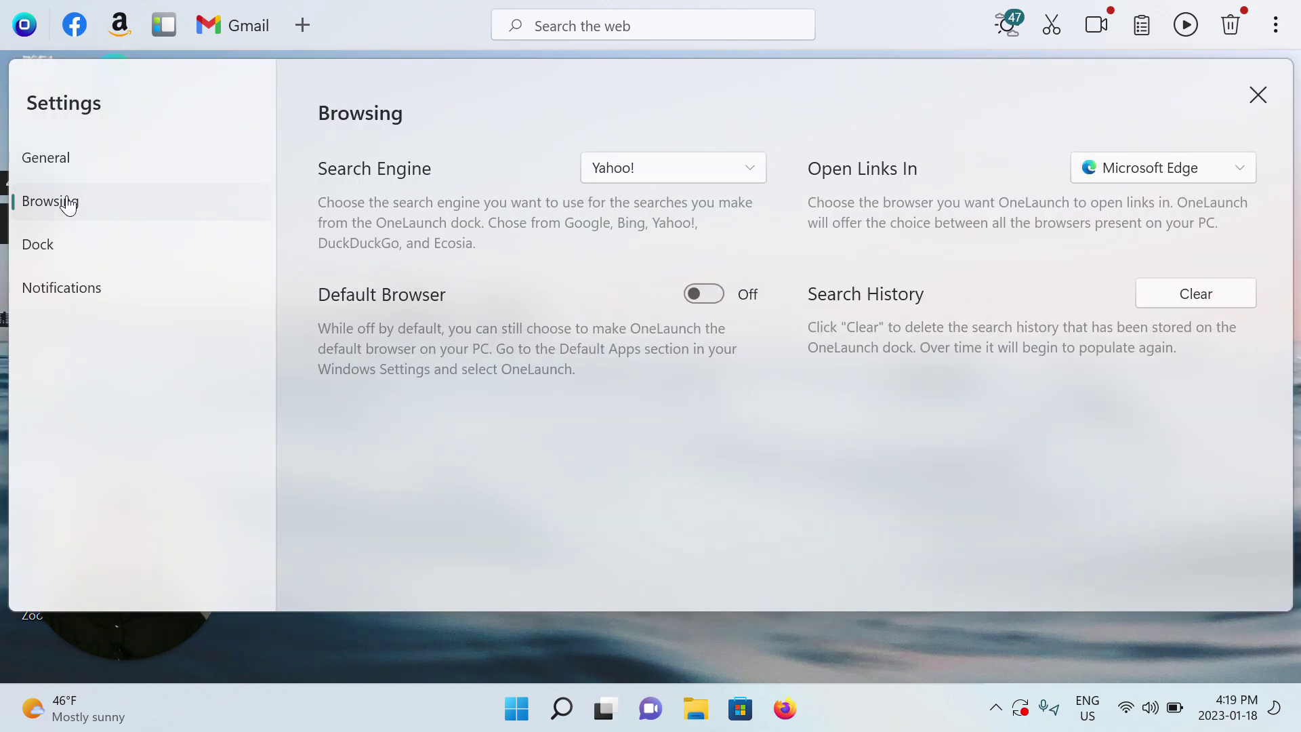
pyautogui.click(1184, 169)
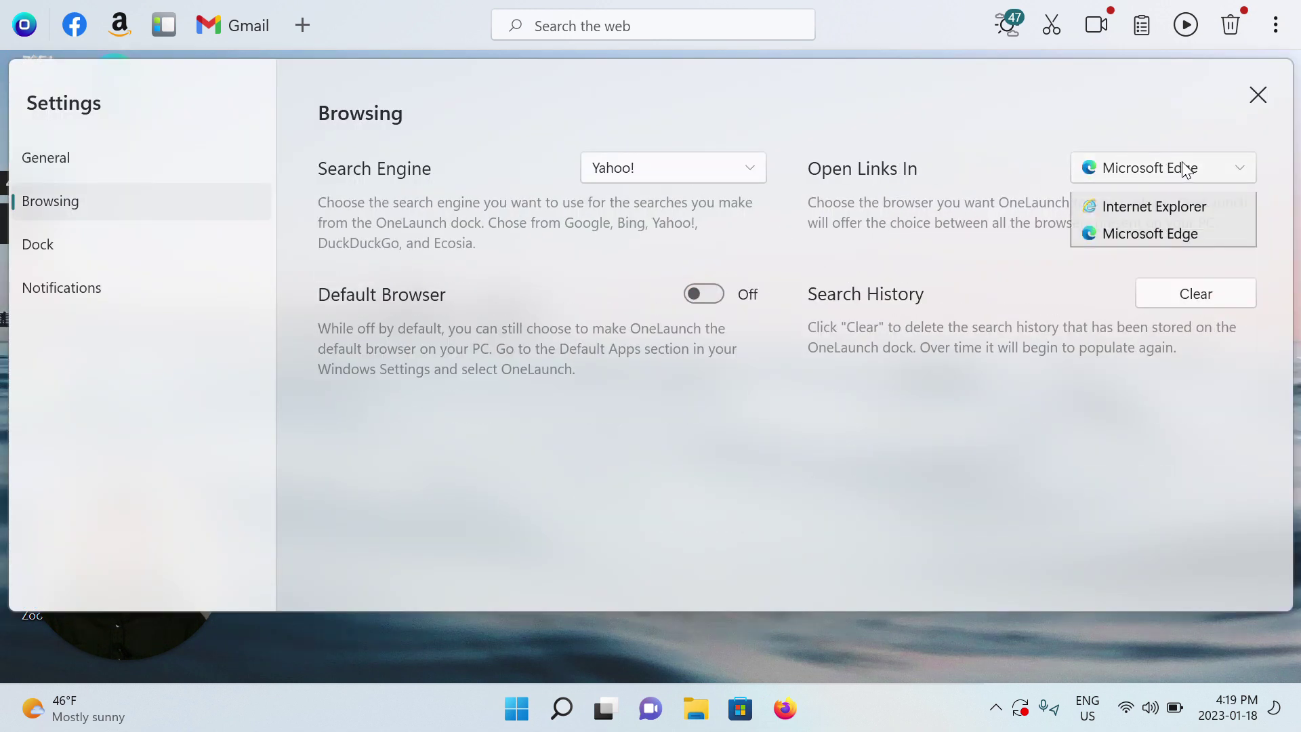
pyautogui.click(1176, 214)
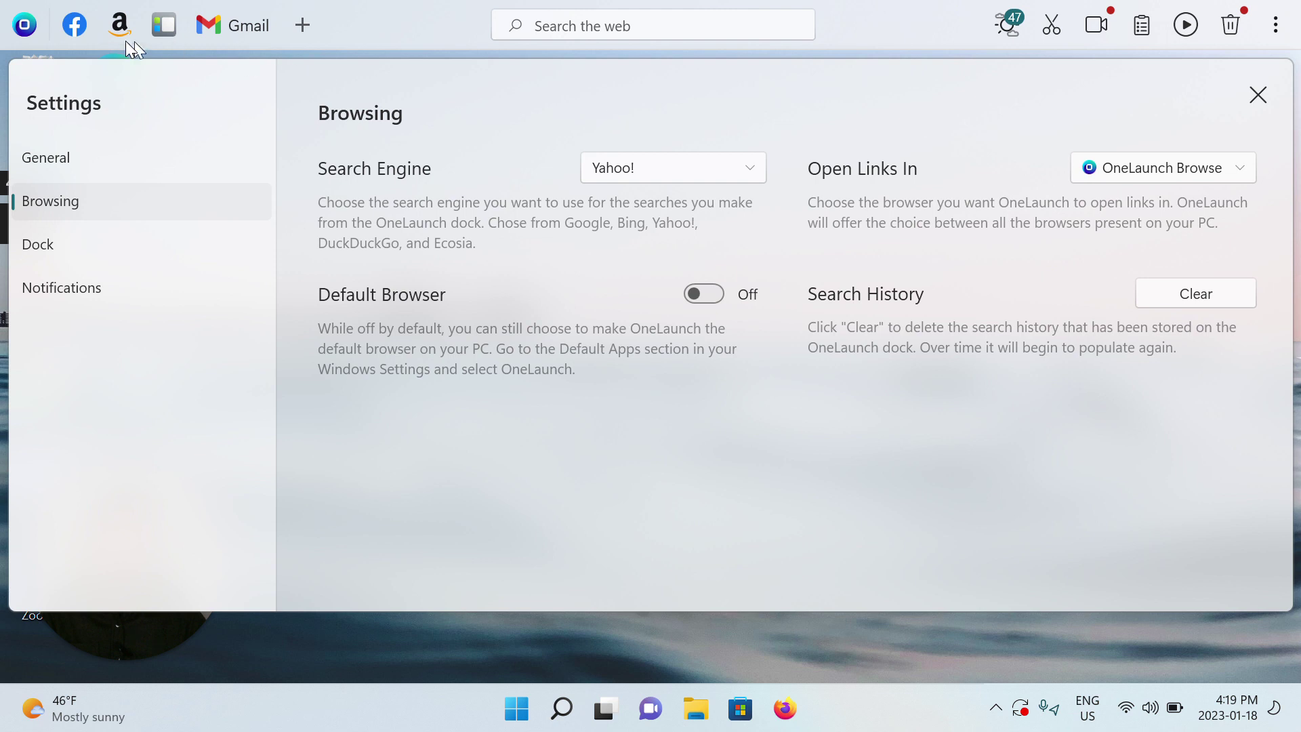
# Open Amazon from the dock and inspect the browser's main menu to check that links open in the OneLaunch browser
pyautogui.click(119, 25)
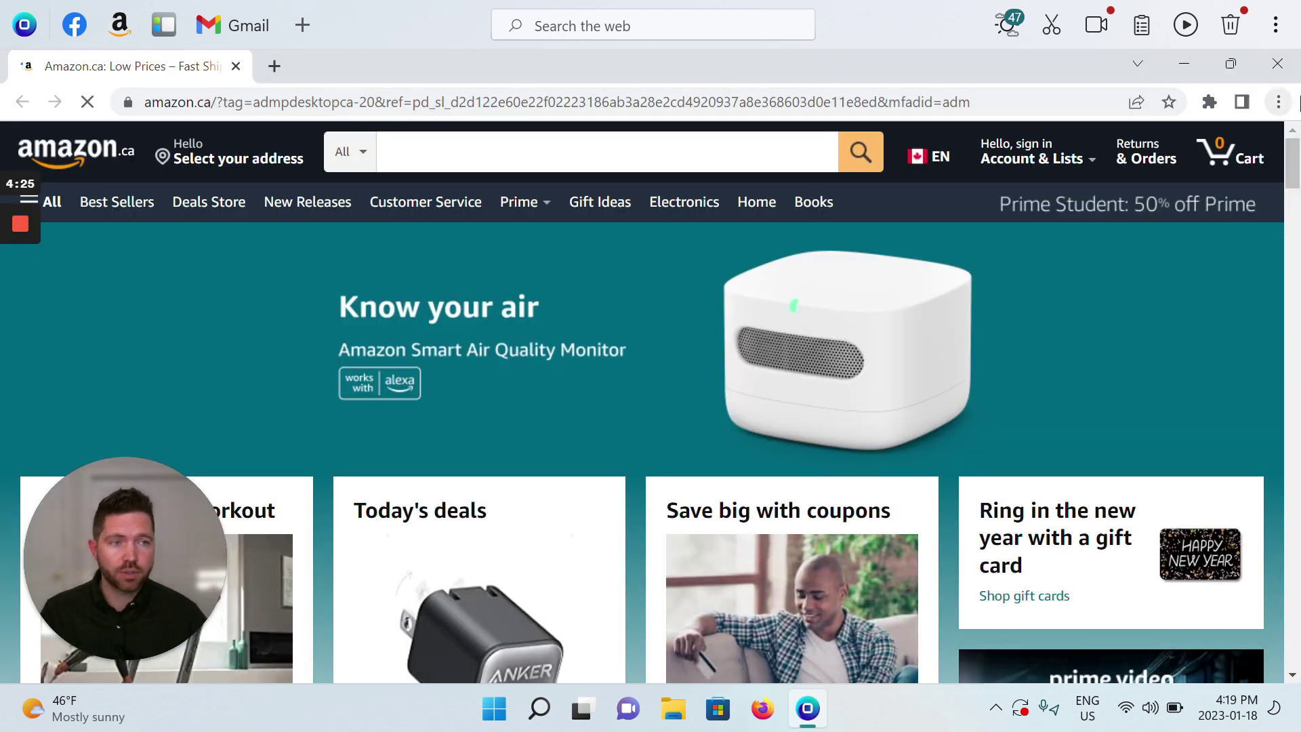
pyautogui.click(1279, 101)
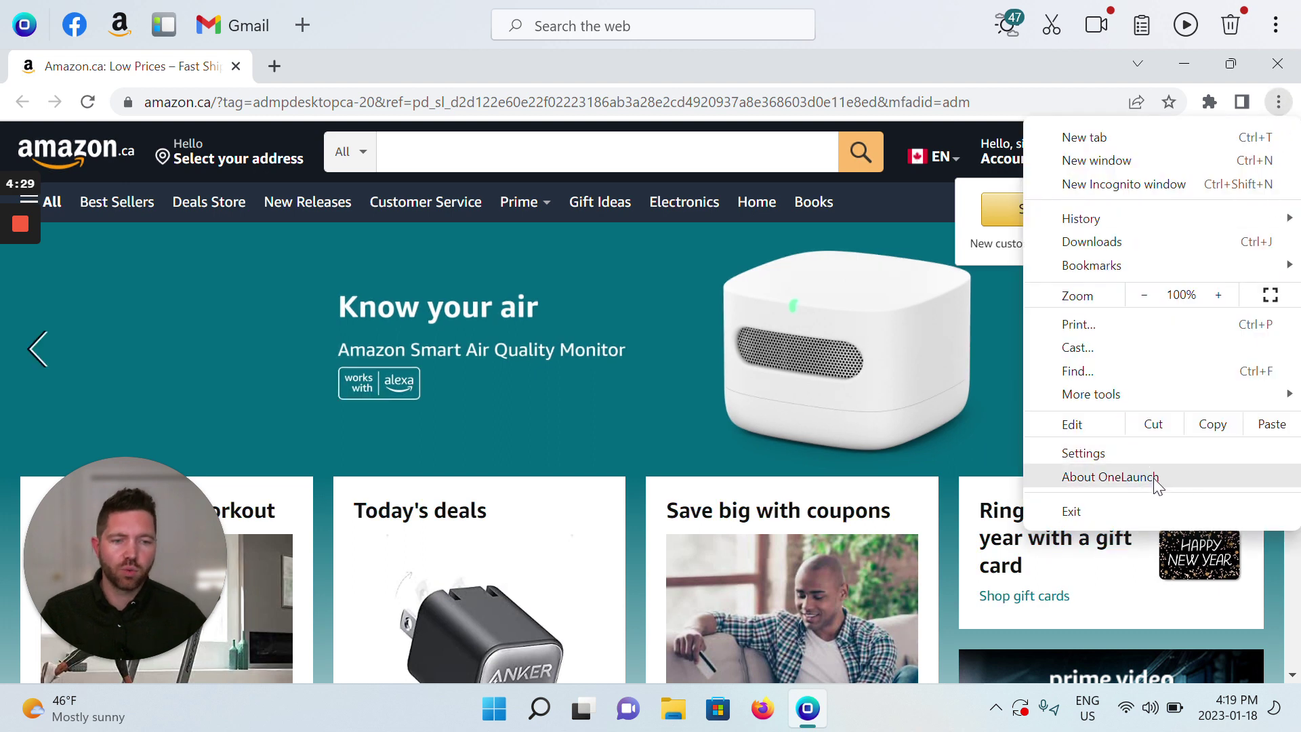
pyautogui.click(604, 258)
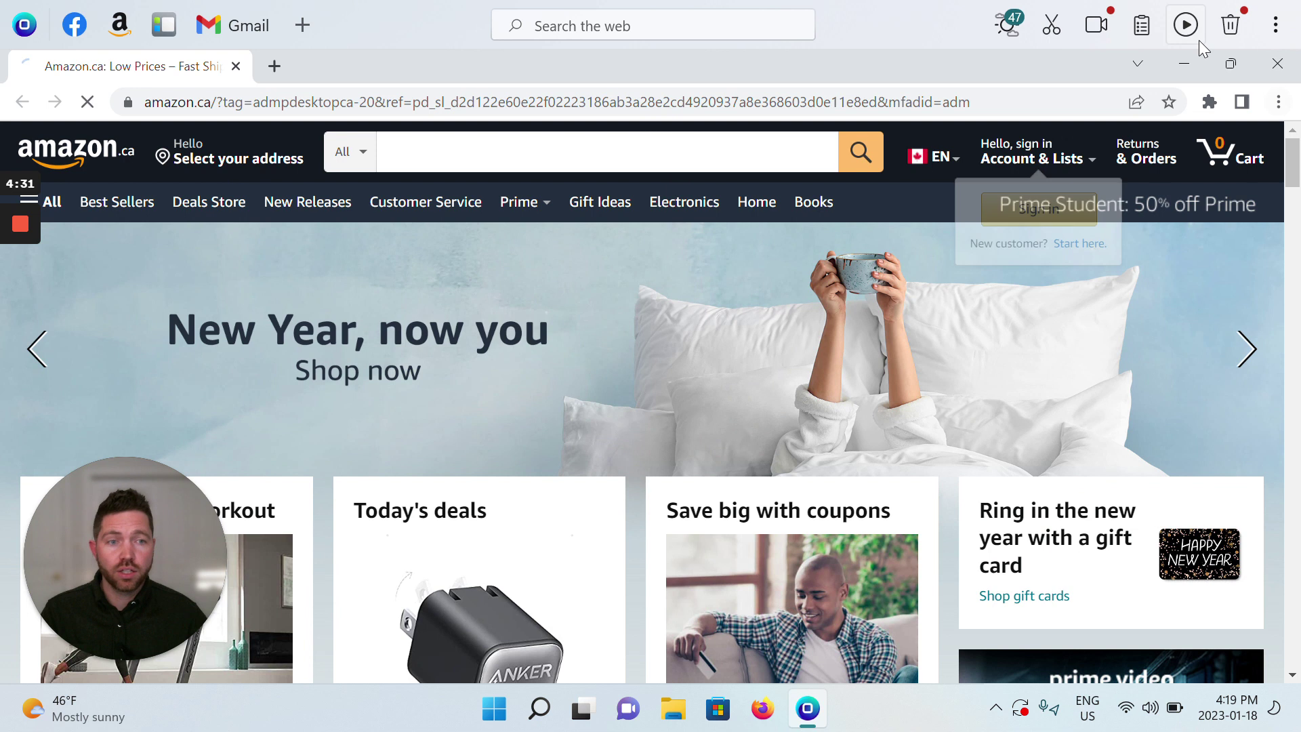
pyautogui.click(1277, 65)
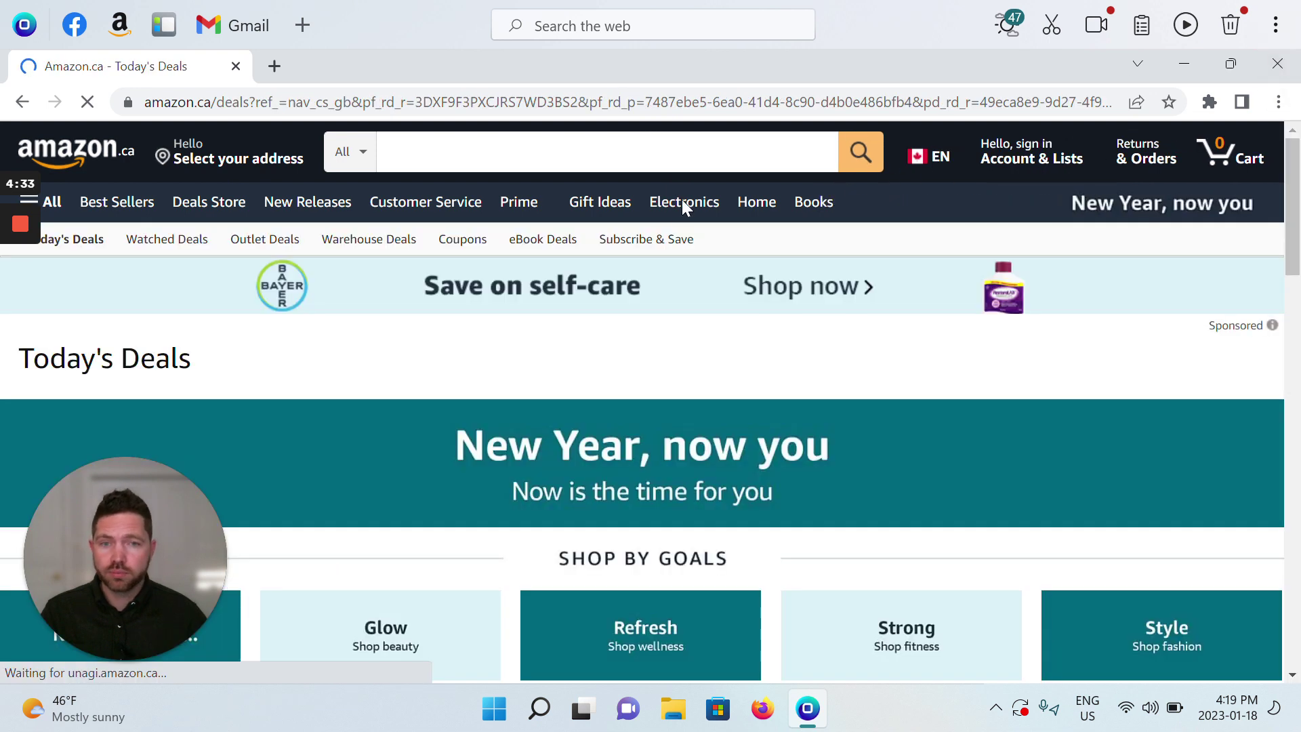